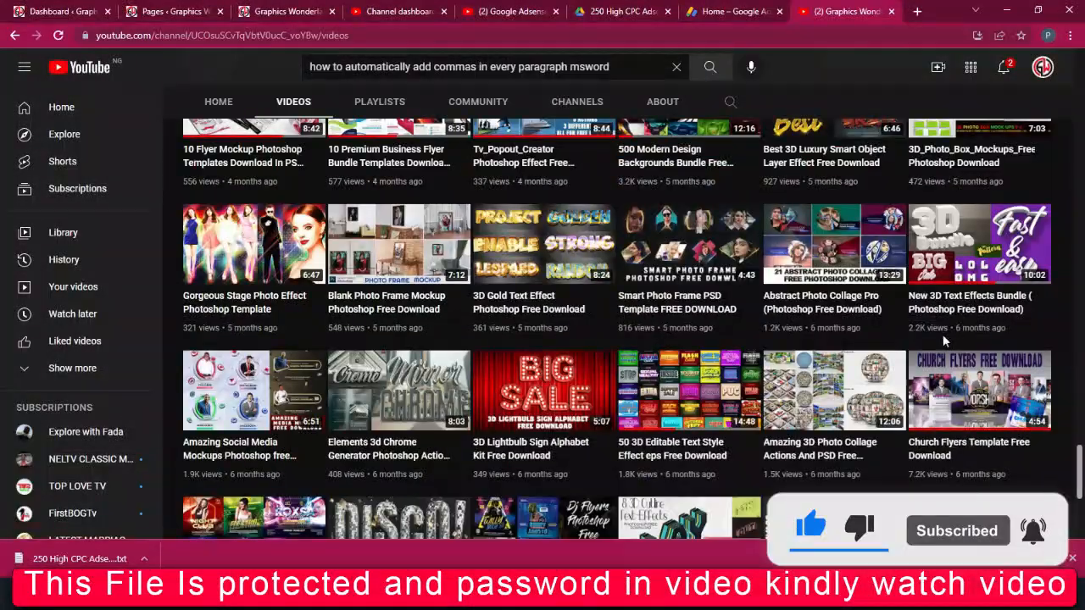
Extract the Black Photo Frame Template archive into its own folder, entering the archive password.
scroll(942, 335, down, 3)
scroll(932, 342, down, 5)
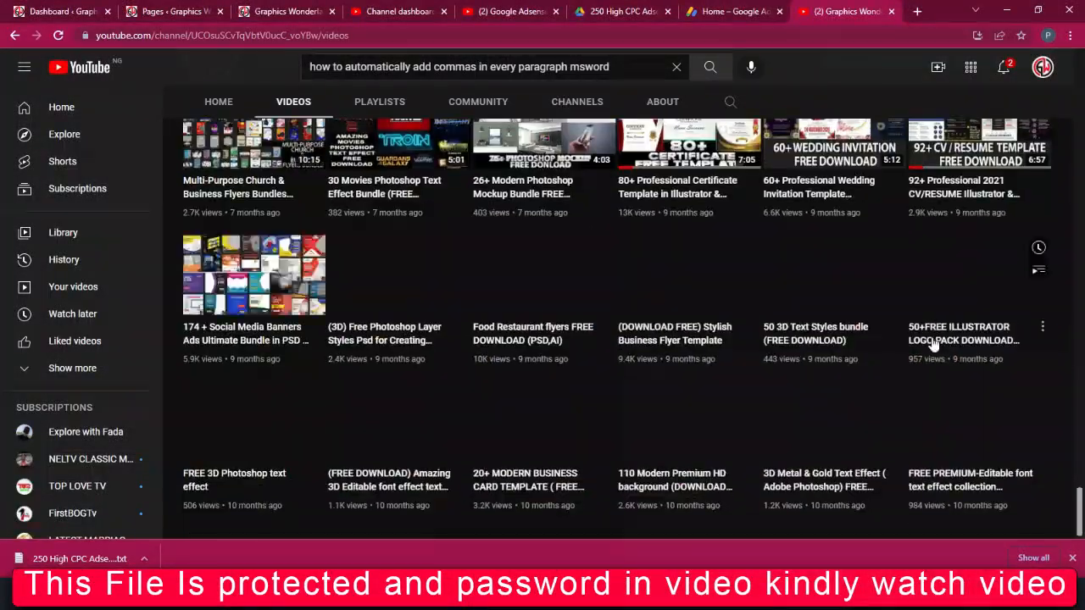
scroll(933, 345, up, 3)
scroll(932, 343, up, 10)
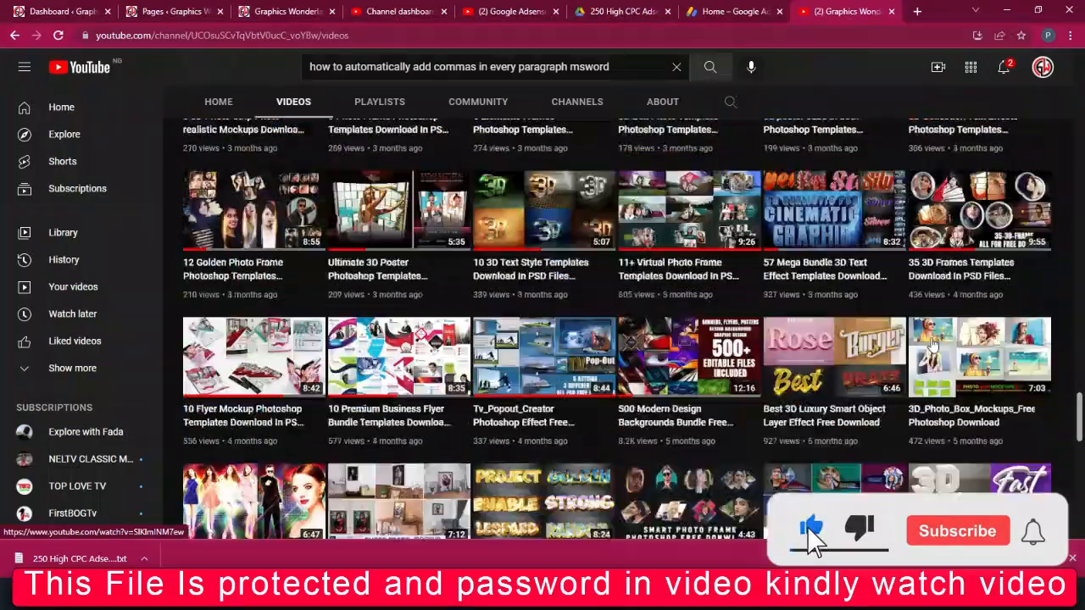
scroll(932, 343, up, 10)
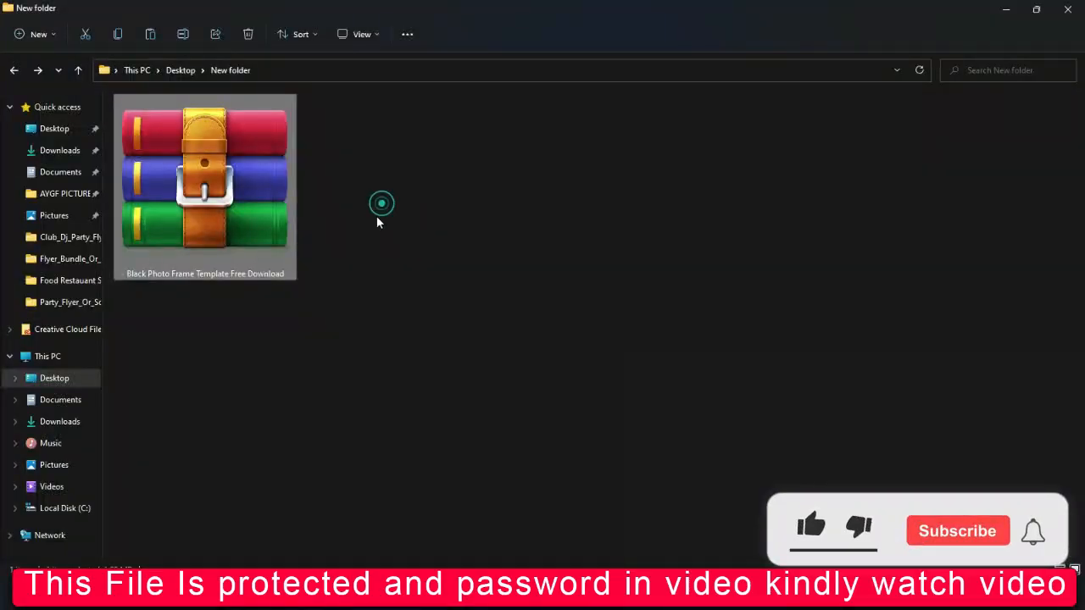
right_click(229, 271)
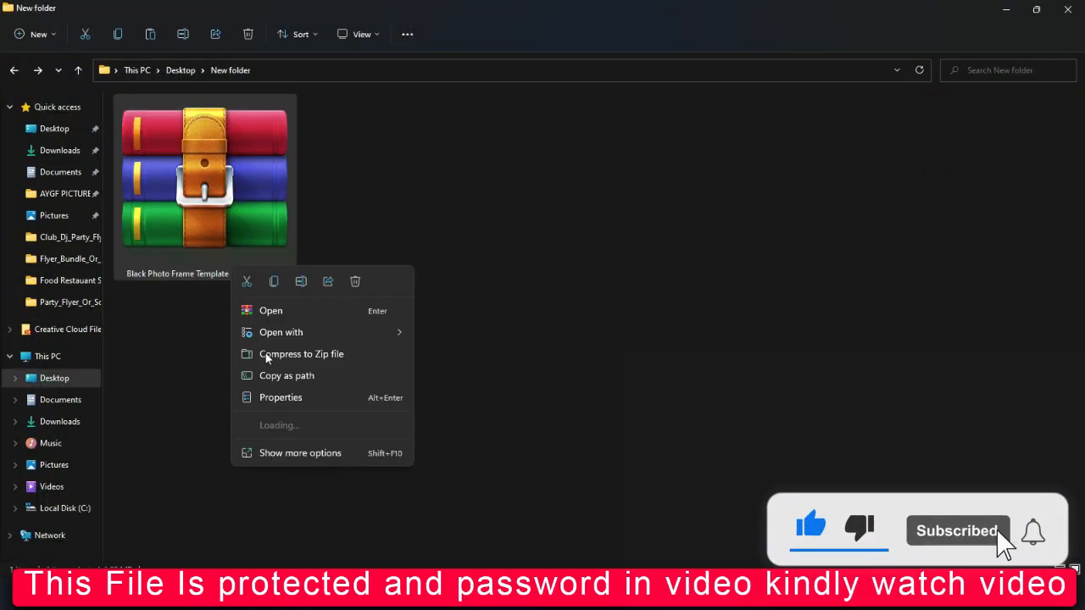
click(285, 451)
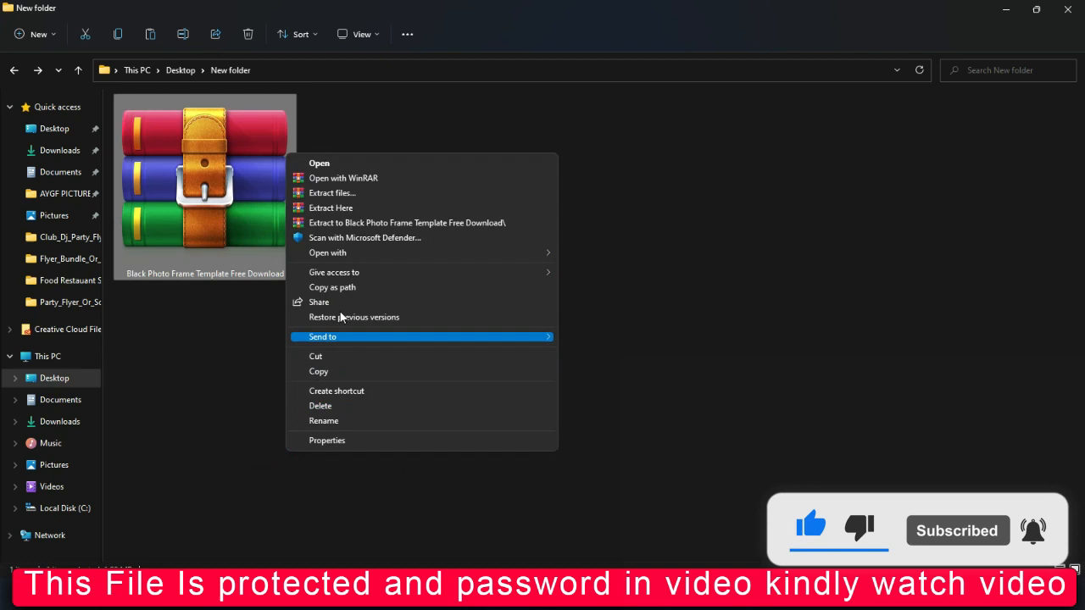
click(387, 224)
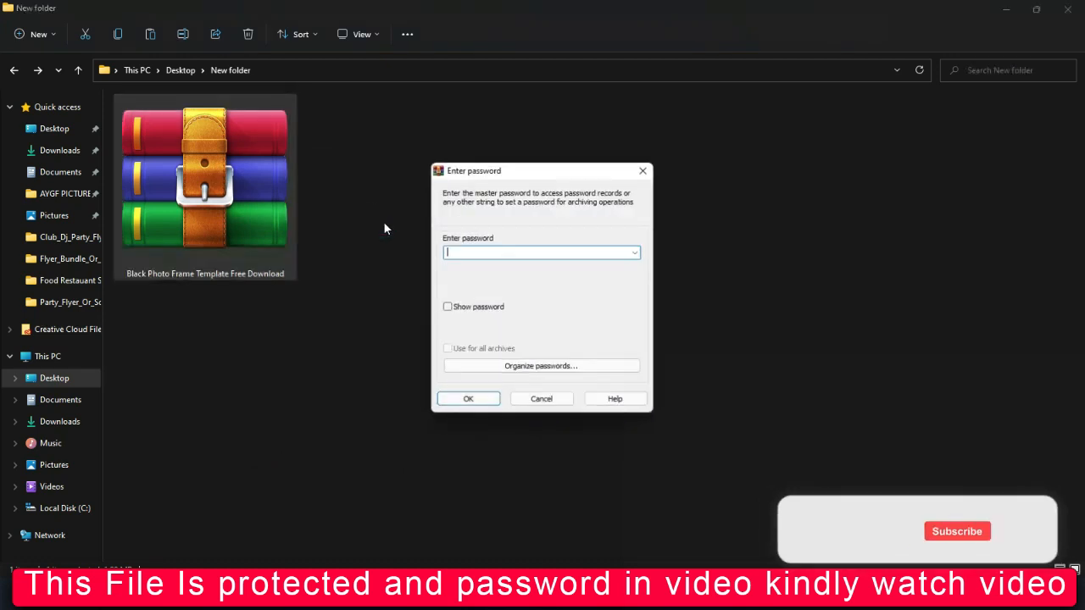
text(123456)
click(492, 399)
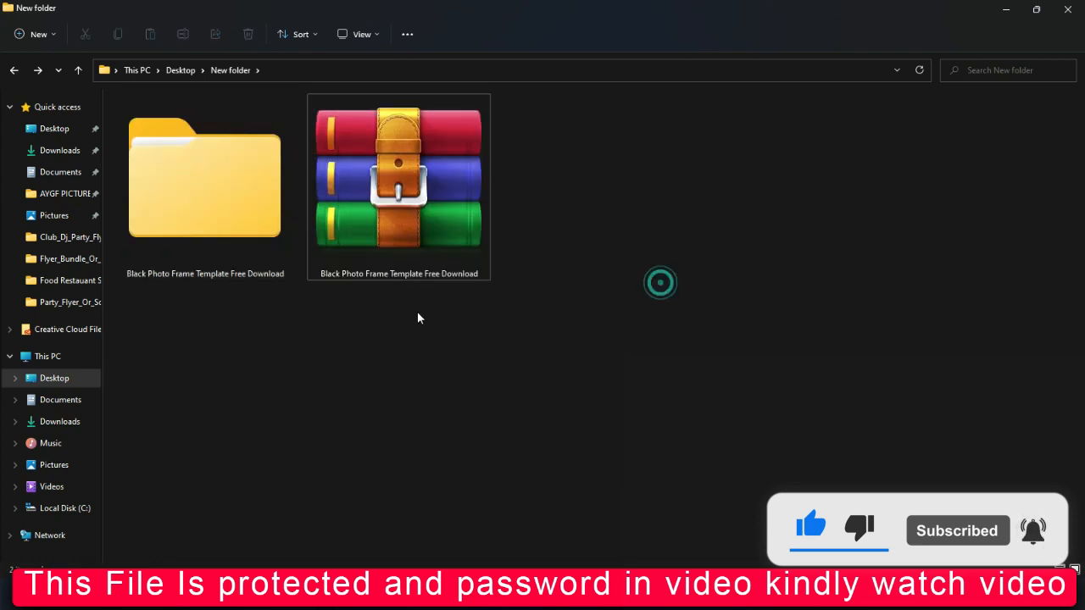
Browse into the extracted template folders with extra large icons and select three-circle template 1.
double_click(264, 225)
click(344, 30)
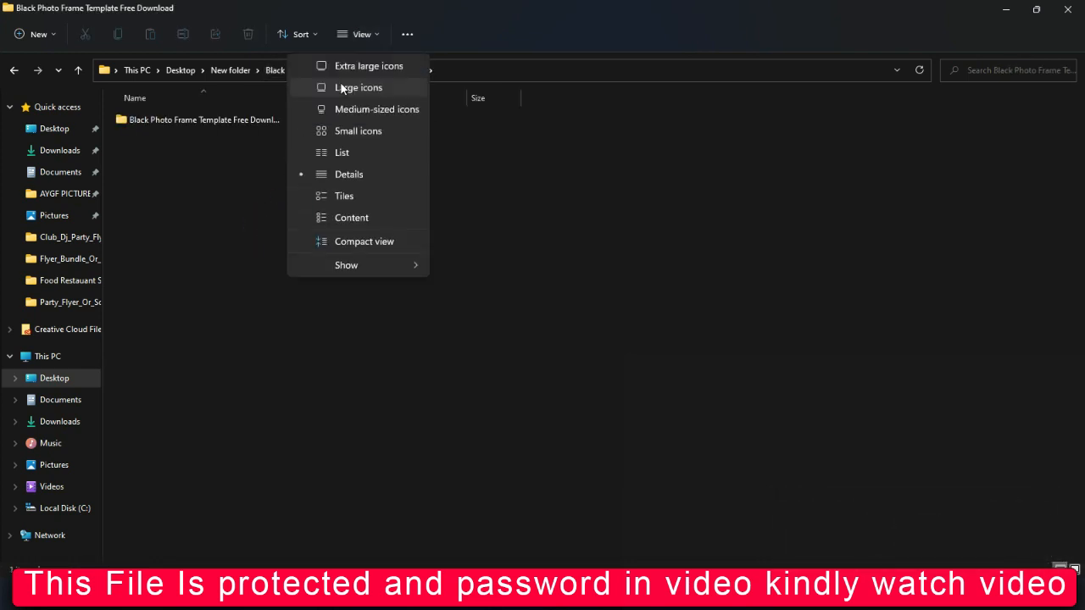
click(337, 87)
double_click(275, 216)
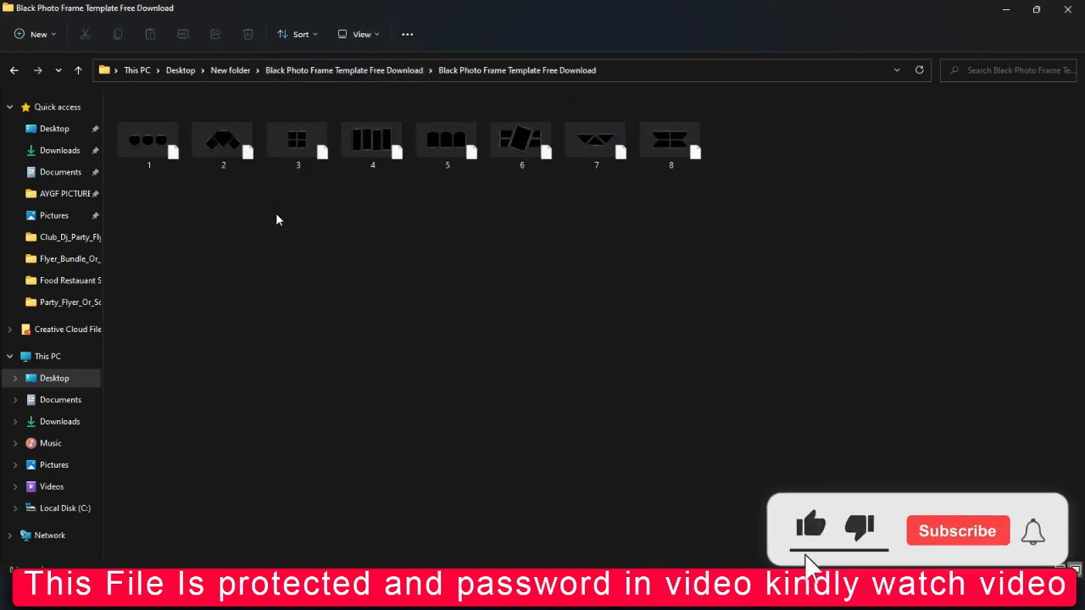
click(374, 31)
click(366, 67)
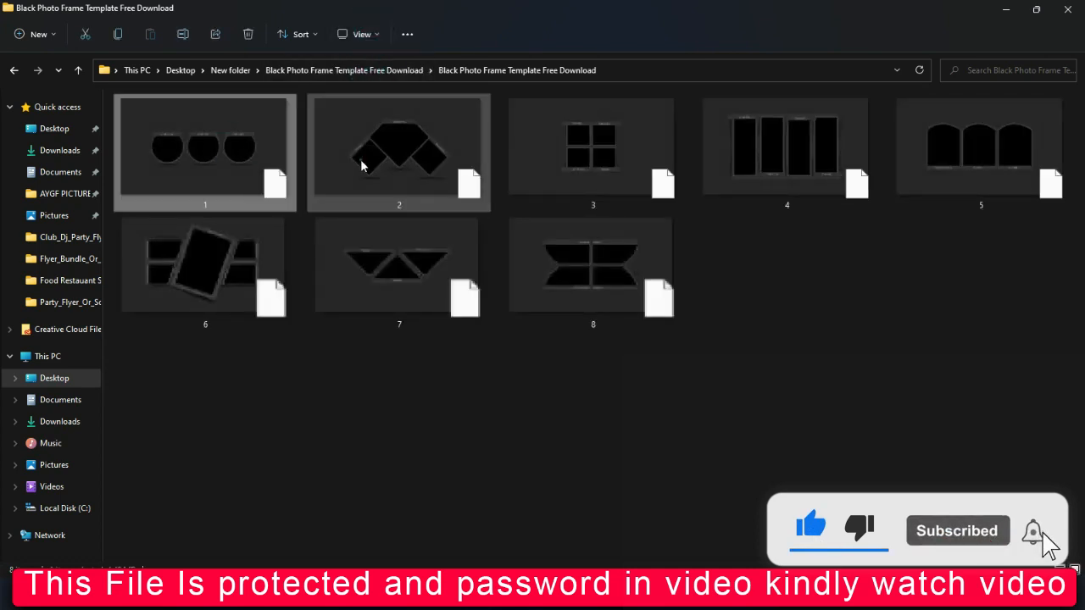
click(608, 284)
click(443, 258)
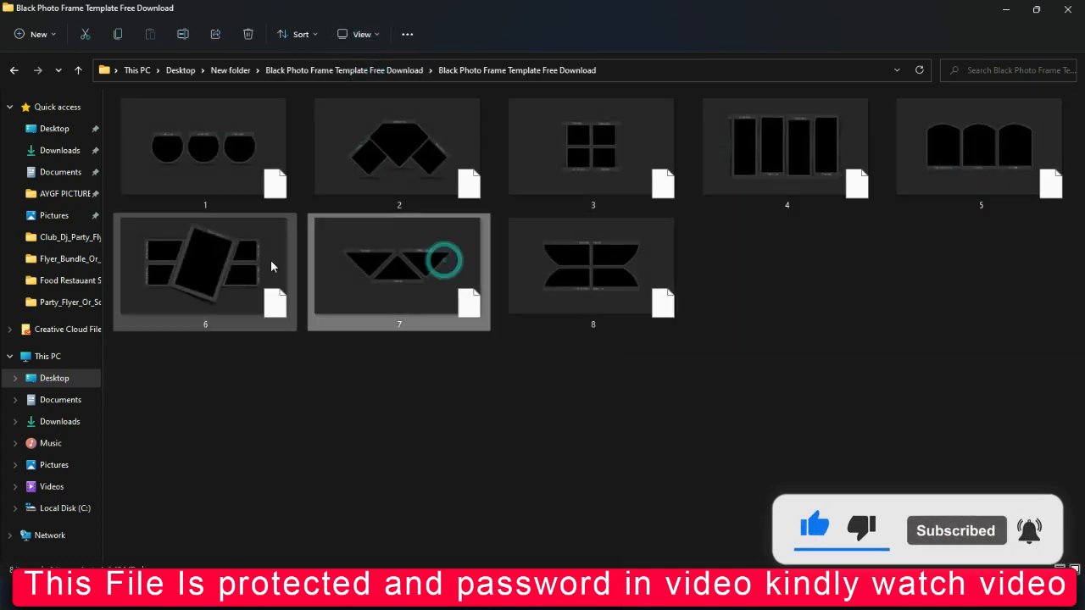
click(237, 126)
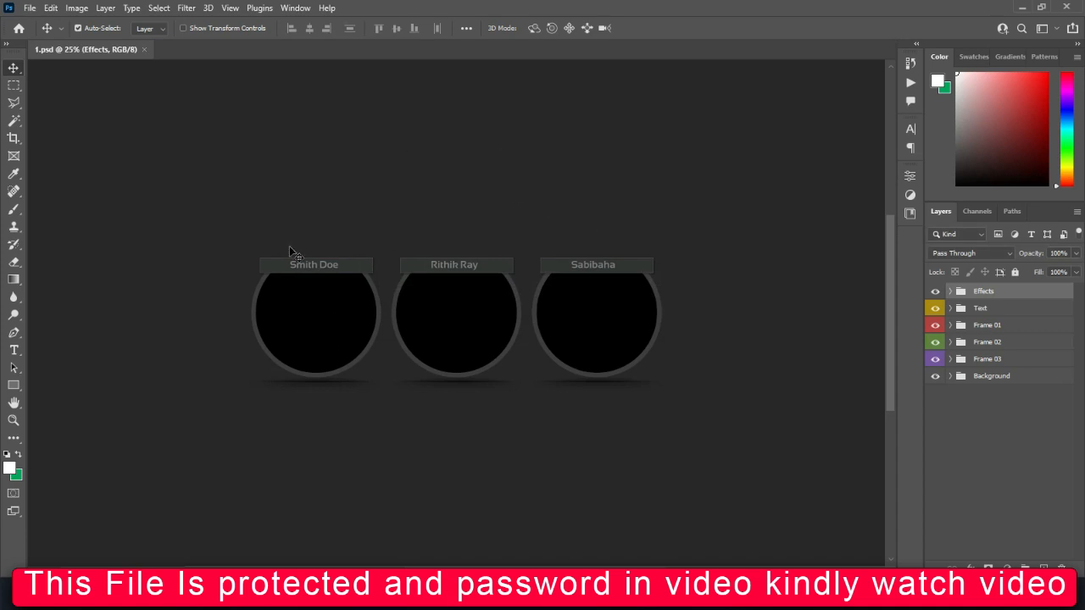
Select the Frame 01 placeholder smart object and pick portrait 1 (13) in the PHOTOS folder.
click(950, 326)
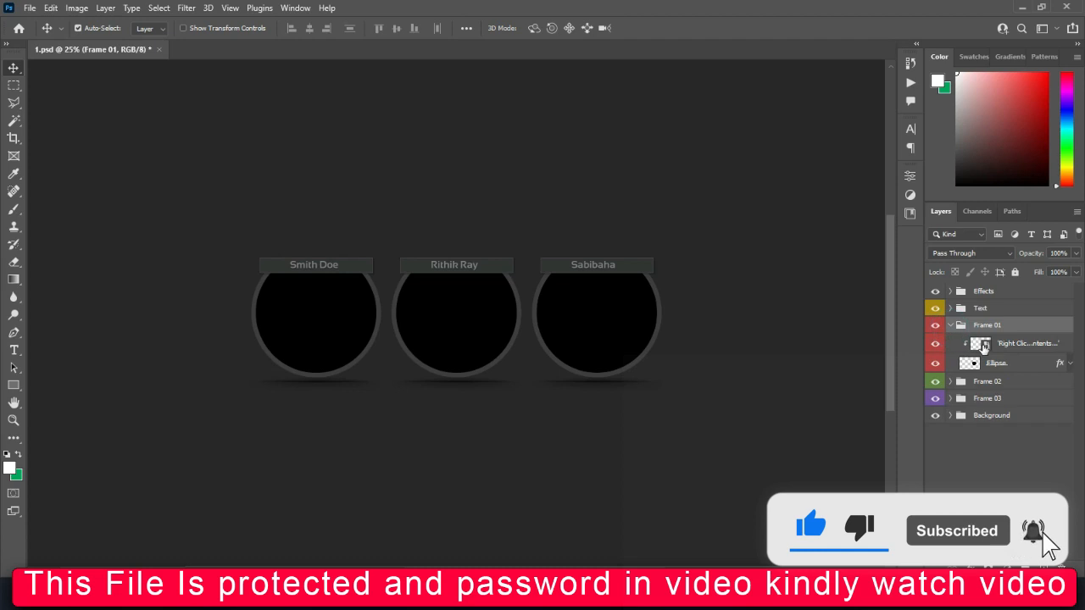
click(984, 345)
click(498, 591)
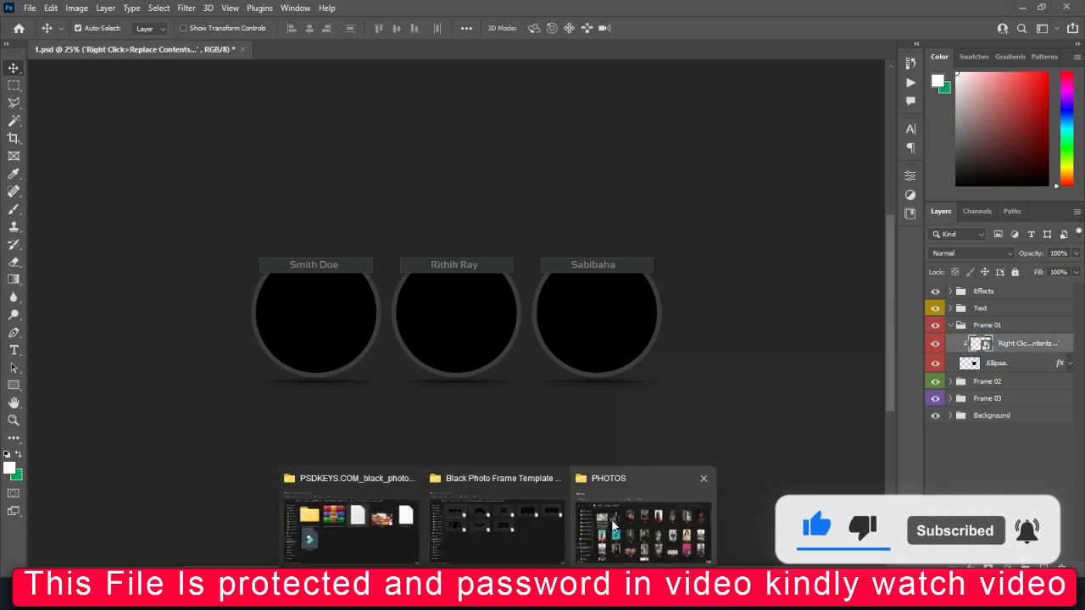
click(621, 530)
click(775, 307)
click(858, 293)
Place portrait 1 (13) over the first circle and clip it beneath the placeholder.
drag(780, 388, 202, 333)
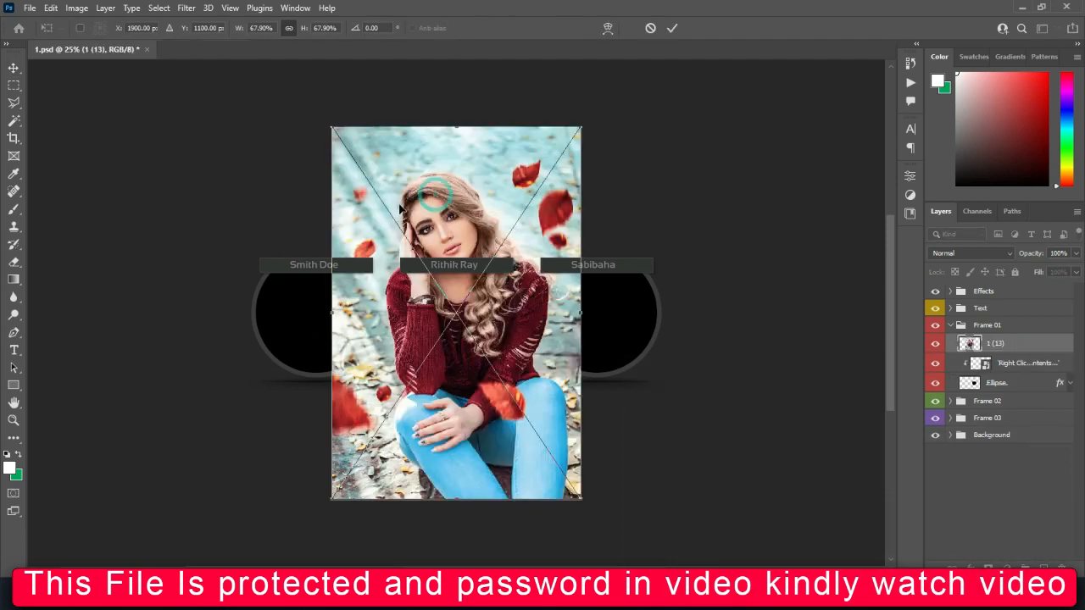
drag(435, 199, 322, 219)
key(Return)
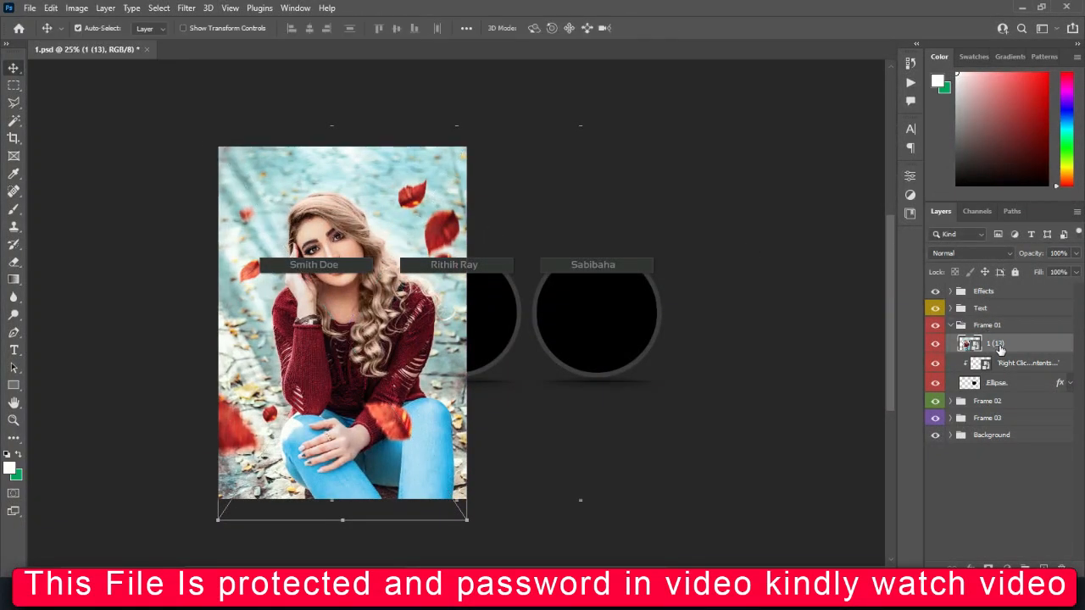
drag(998, 344, 995, 368)
click(938, 345)
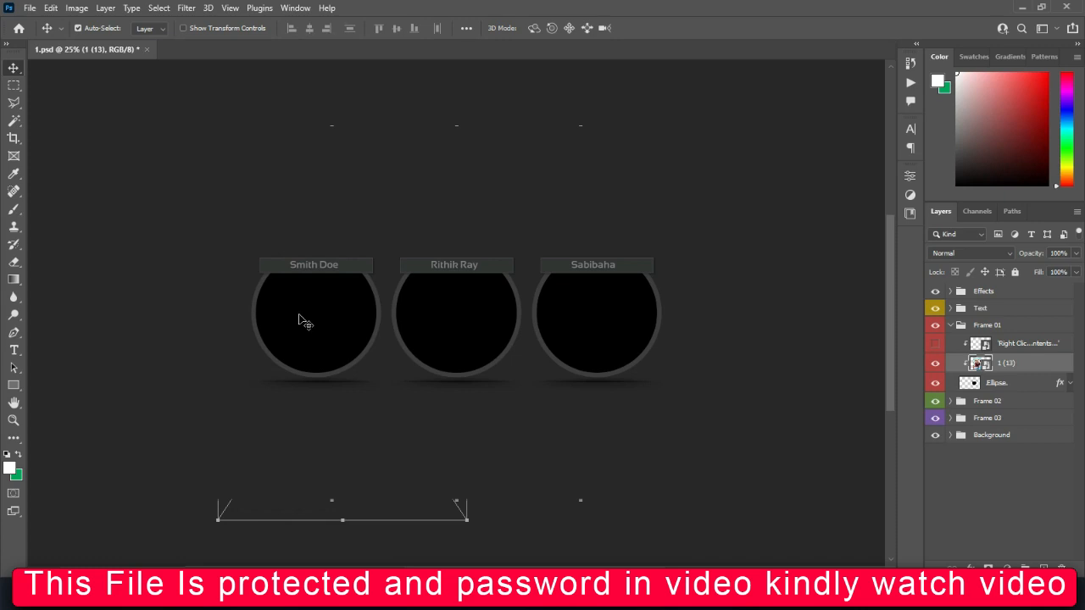
Hide the Frame 01 placeholder and locate the circle layers on the canvas.
key(ctrl+t)
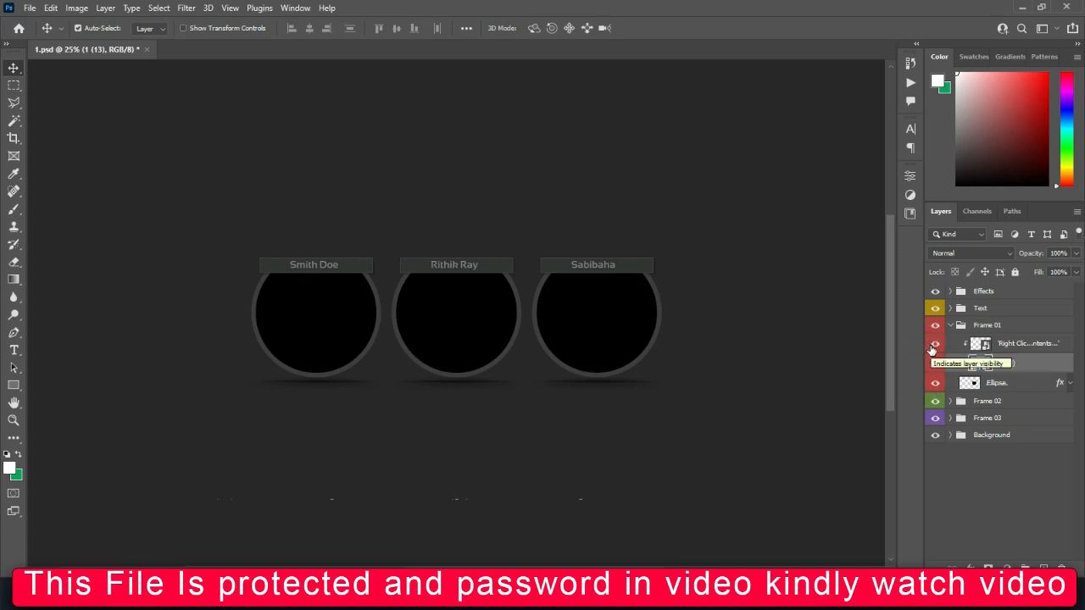
click(932, 346)
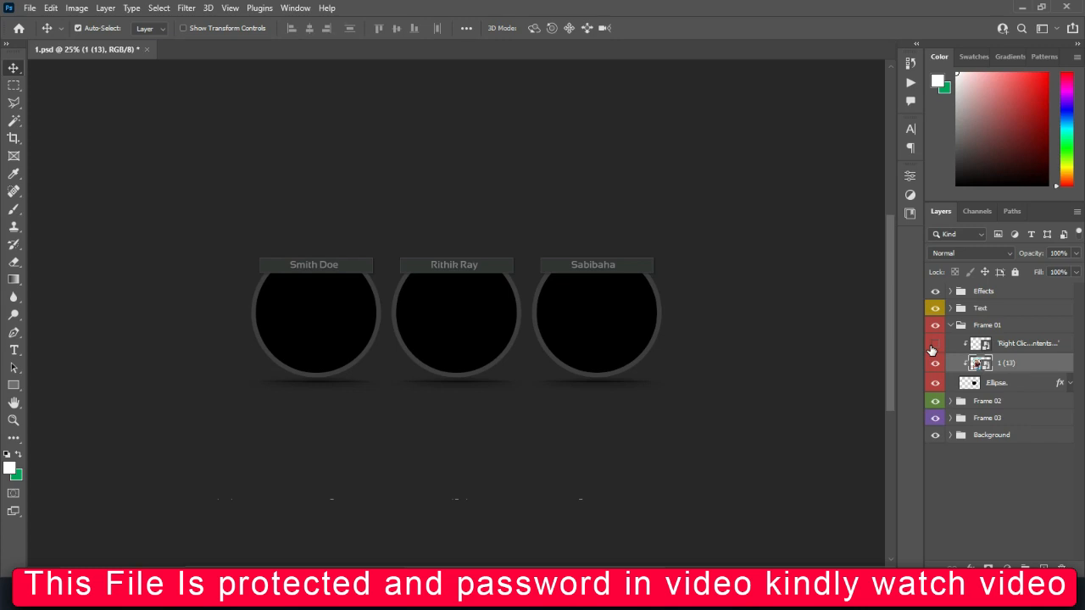
click(332, 310)
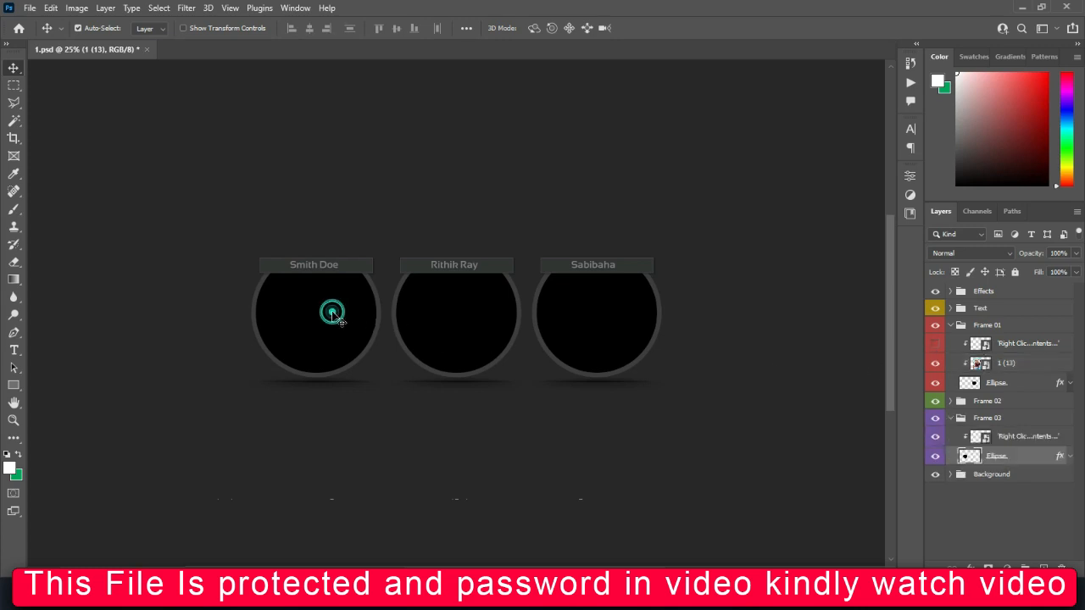
click(566, 322)
click(462, 330)
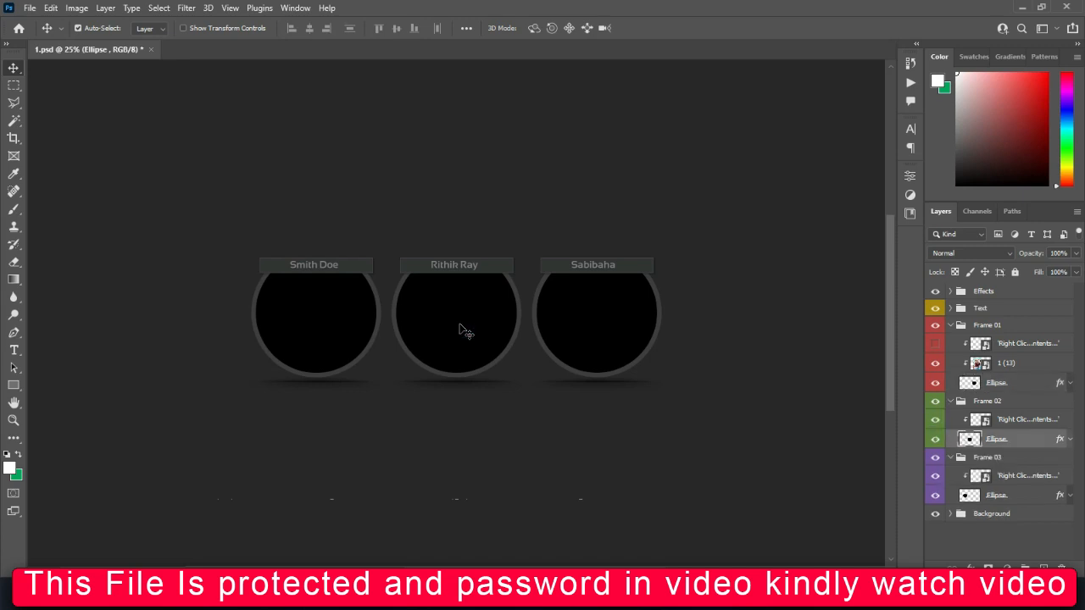
click(563, 322)
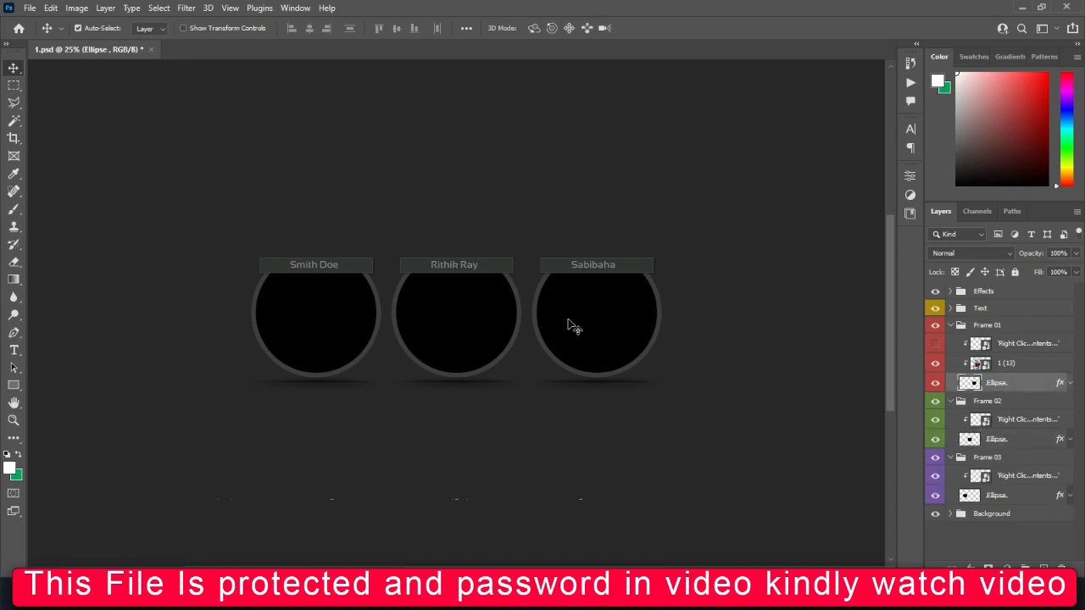
Move portrait 1 (13) over the right-hand circle and scale it to about 34%.
click(1006, 366)
key(ctrl+t)
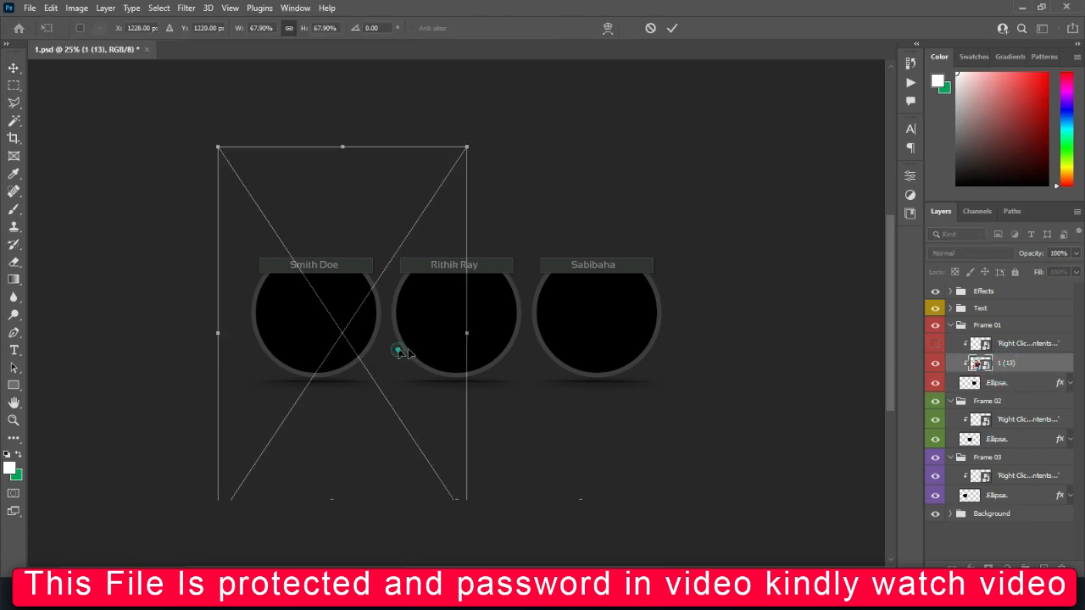
drag(400, 351, 668, 361)
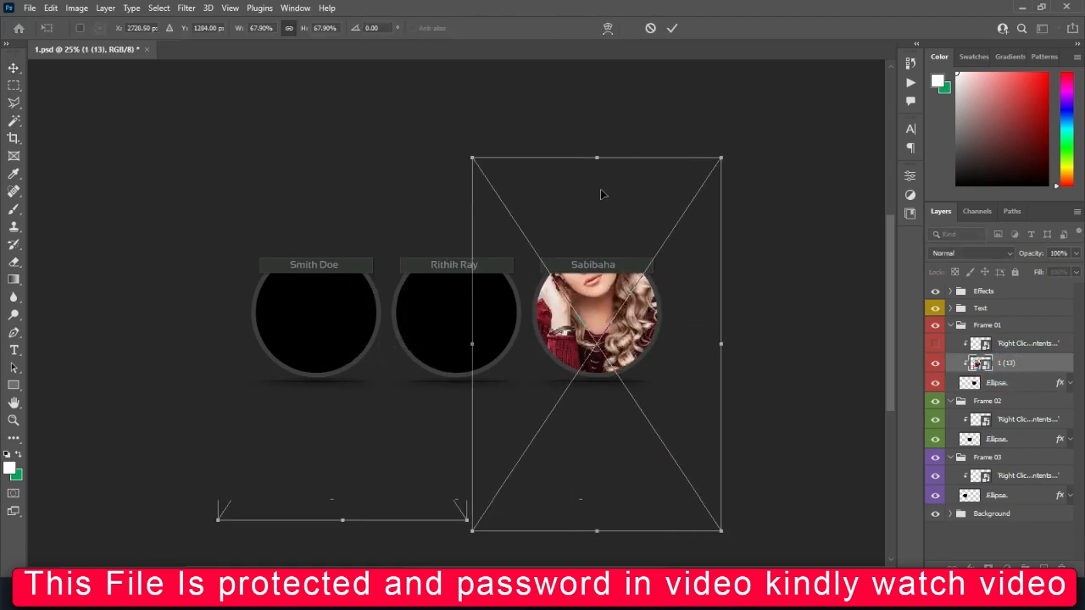
drag(599, 155, 598, 242)
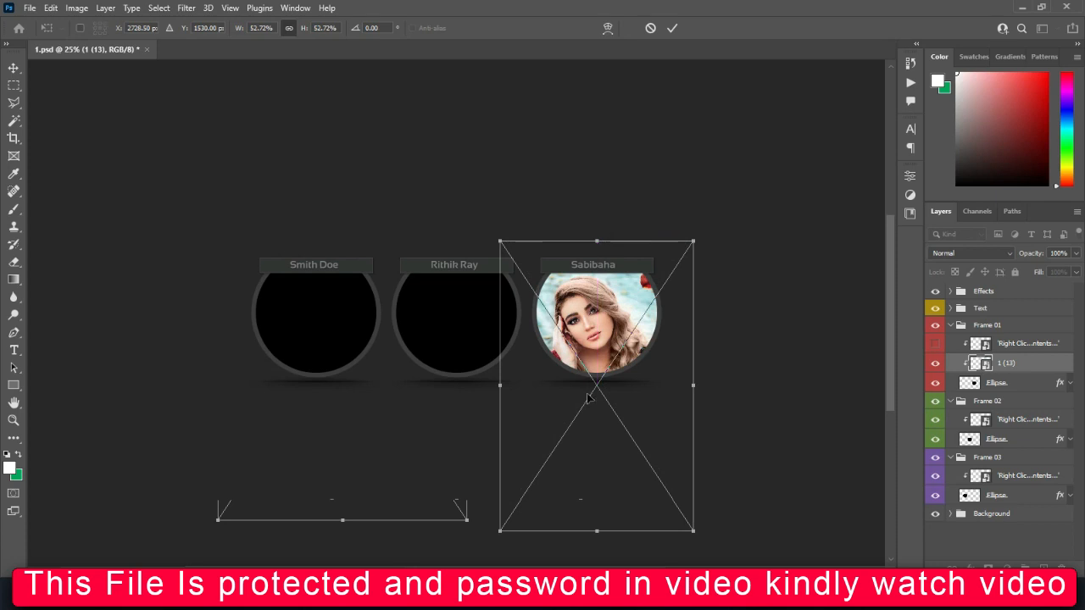
drag(595, 530, 597, 428)
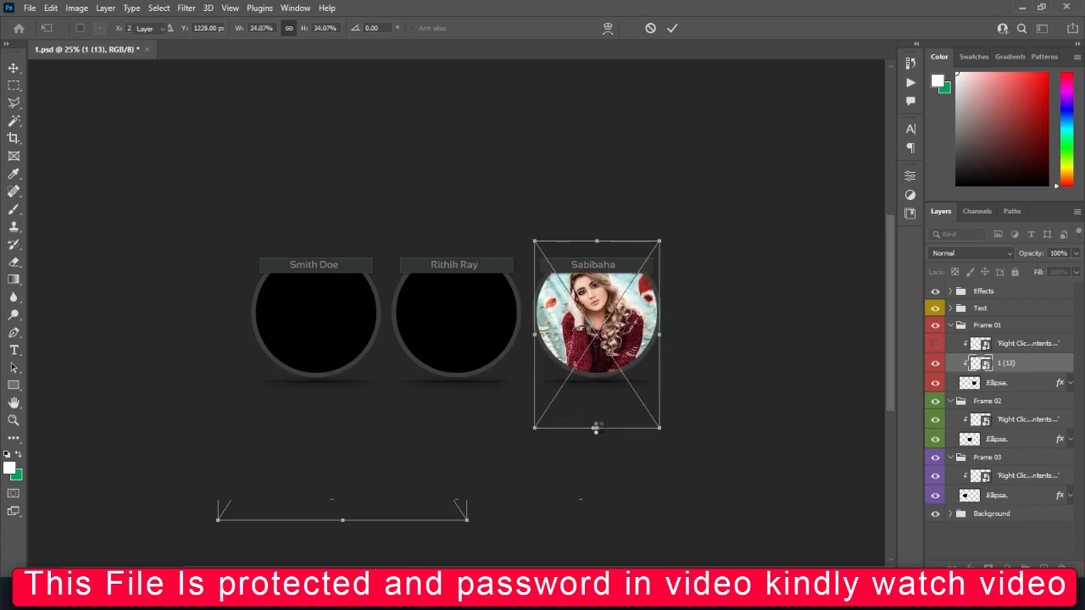
key(Return)
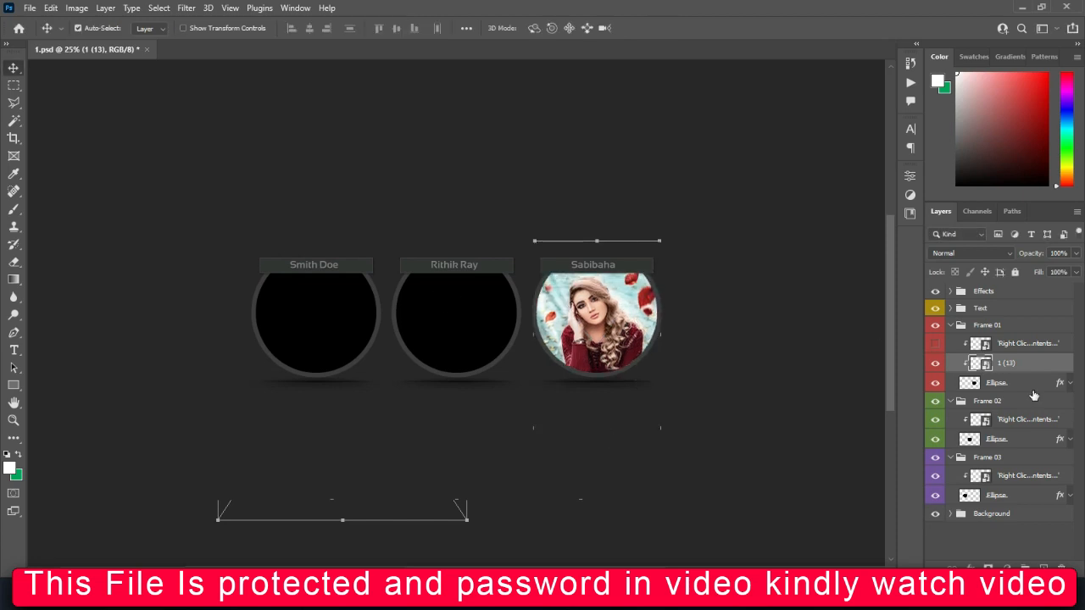
Place braided-hair portrait 1 (8) into the middle frame, scaled to about 26%.
click(995, 420)
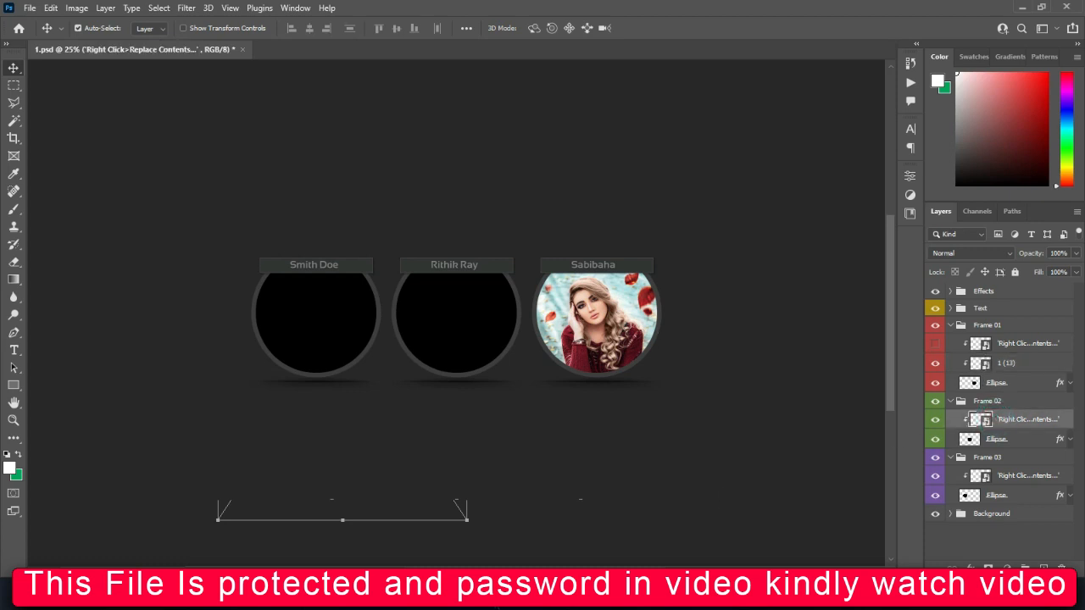
mouse_move(607, 548)
click(644, 500)
click(383, 396)
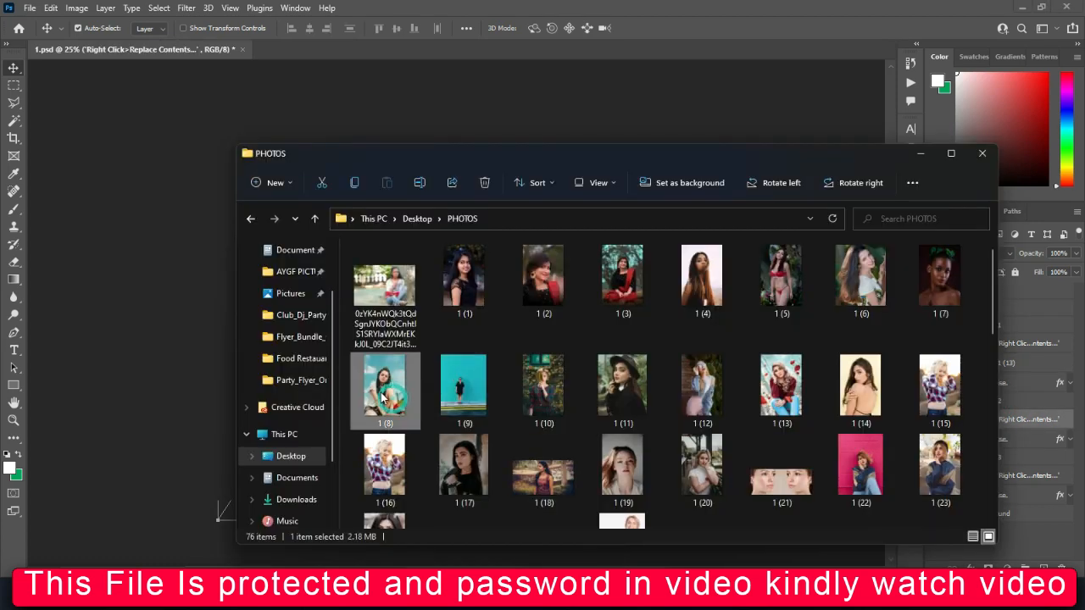
click(190, 391)
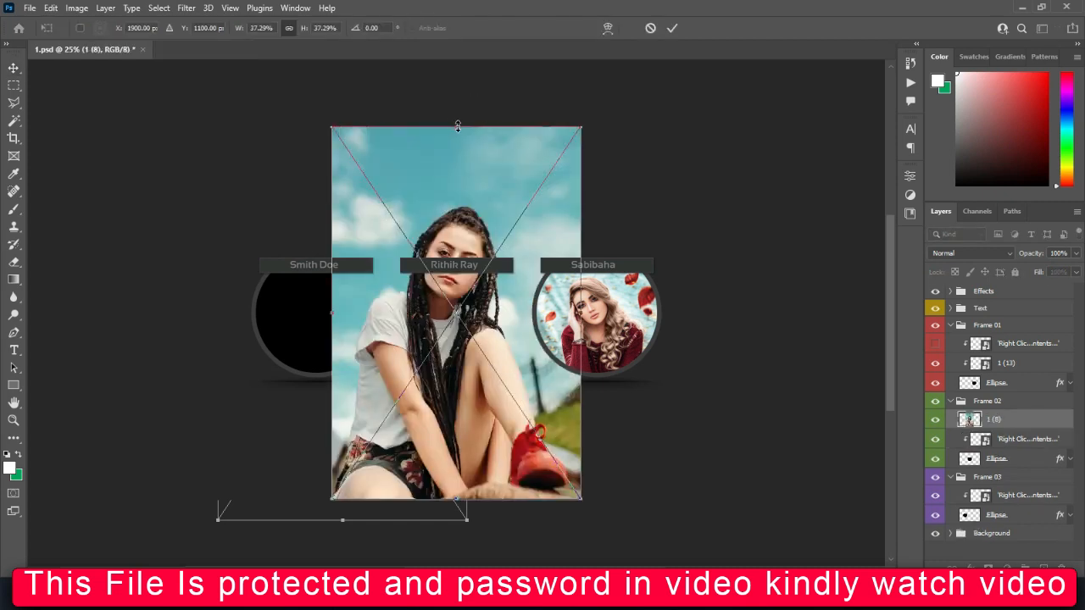
drag(458, 126, 458, 238)
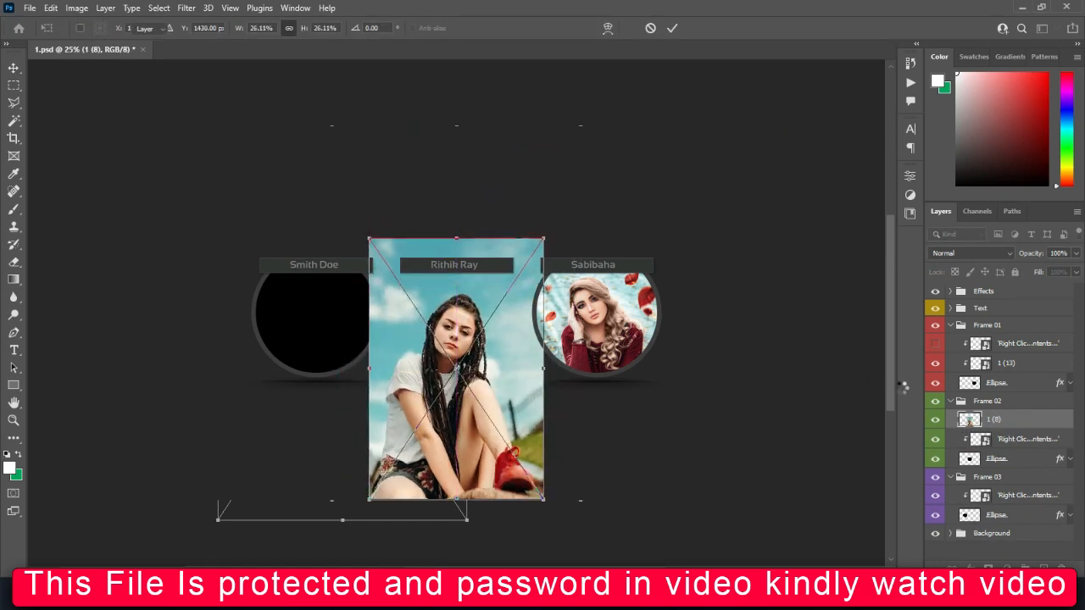
key(Return)
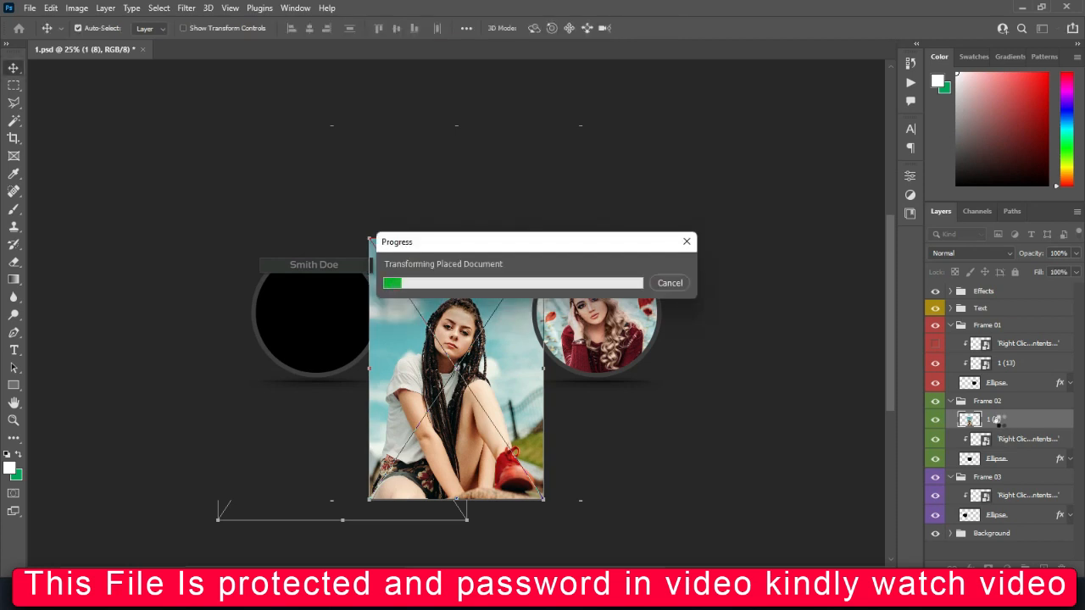
Clip 1 (8) under the middle placeholder, hide the placeholder, and center the portrait in the circle.
drag(1000, 423, 997, 448)
click(936, 420)
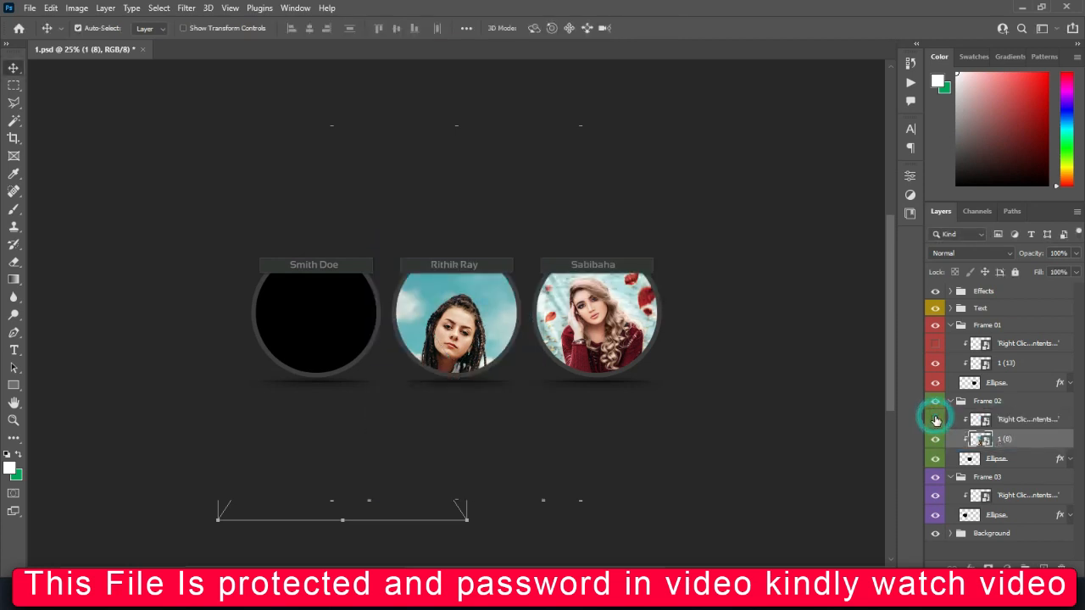
drag(464, 341, 421, 327)
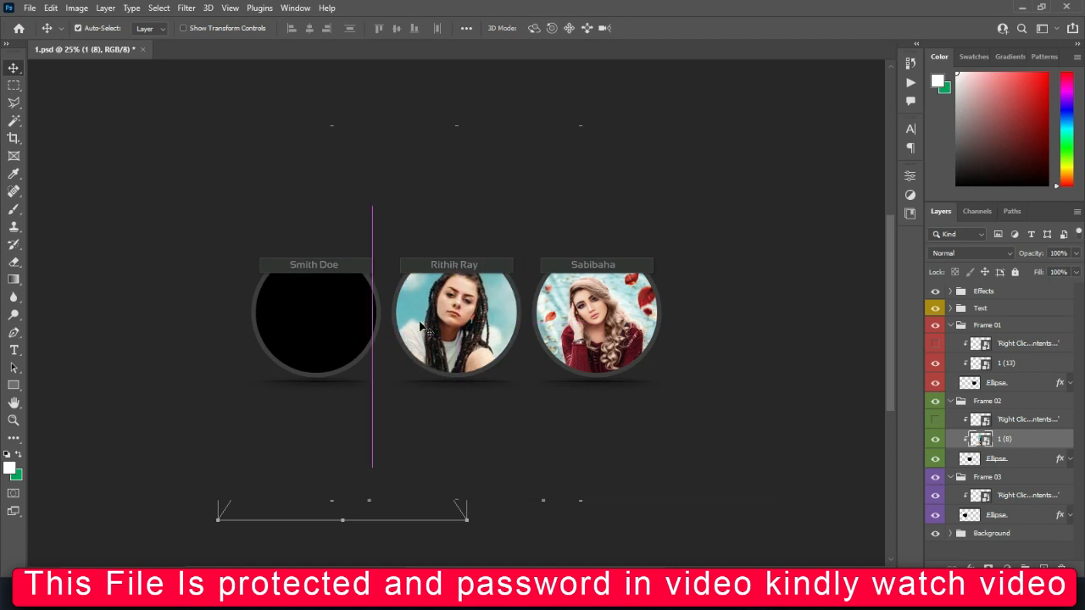
click(996, 498)
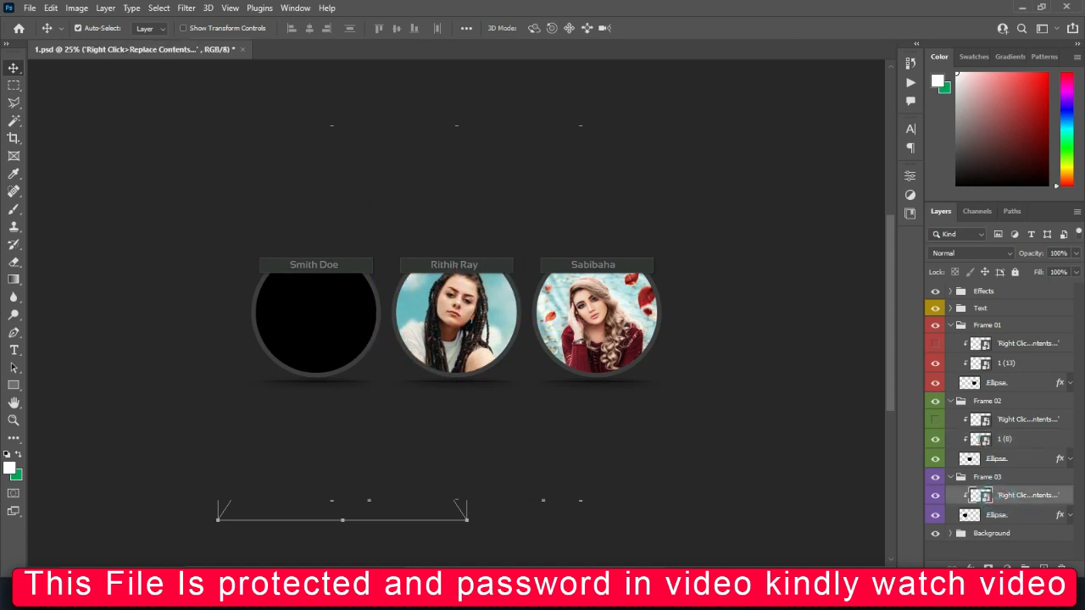
Place portrait 1765526 from the PHOTOS folder over the left circle.
mouse_move(497, 593)
click(603, 520)
click(557, 468)
click(634, 473)
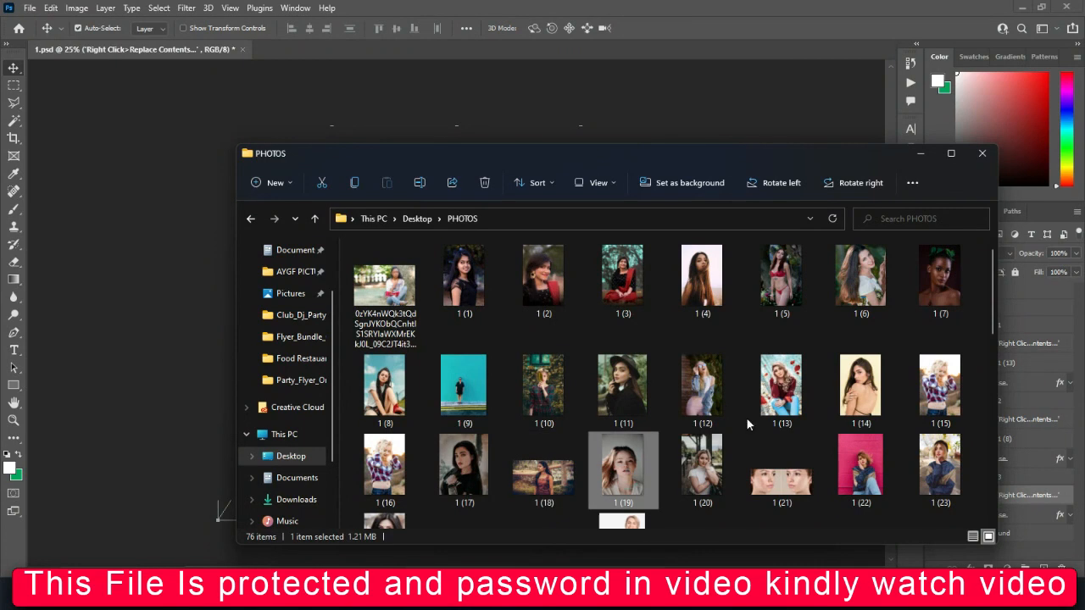
click(781, 282)
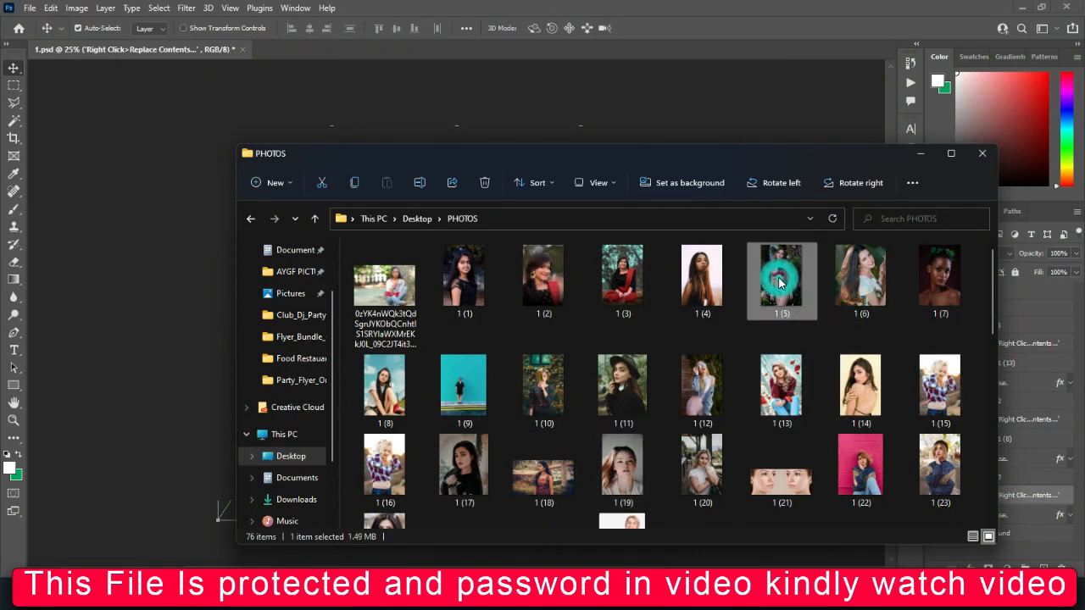
scroll(697, 353, down, 3)
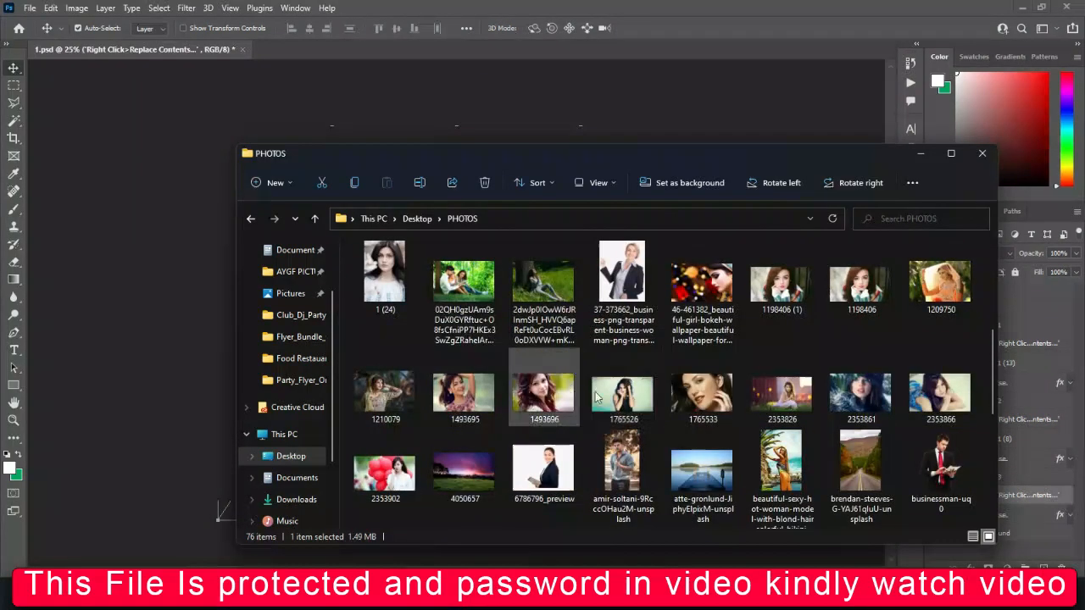
drag(623, 390, 218, 371)
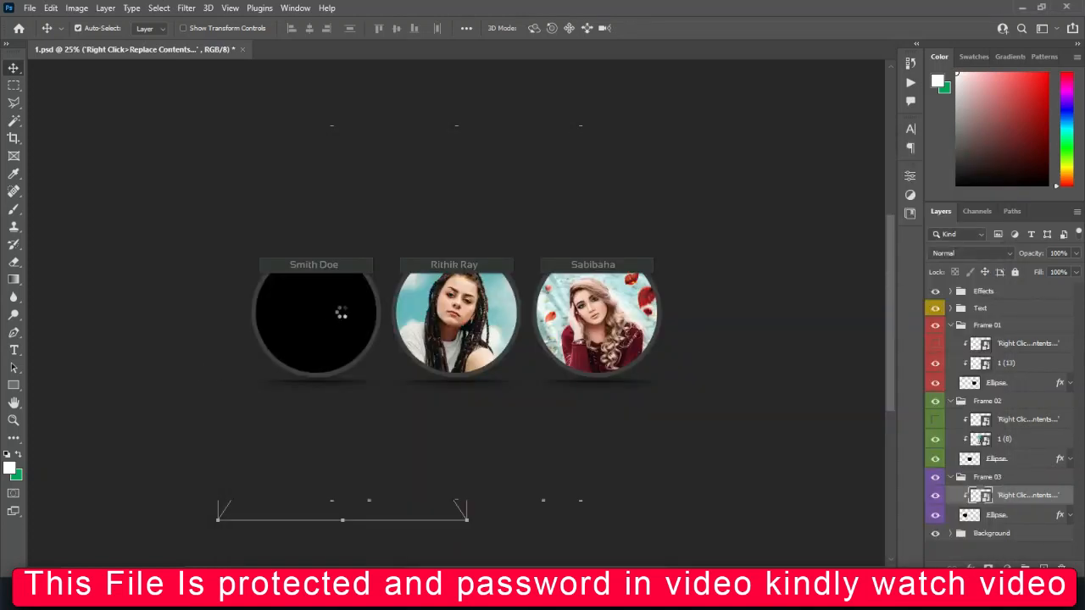
drag(342, 335, 246, 349)
key(Return)
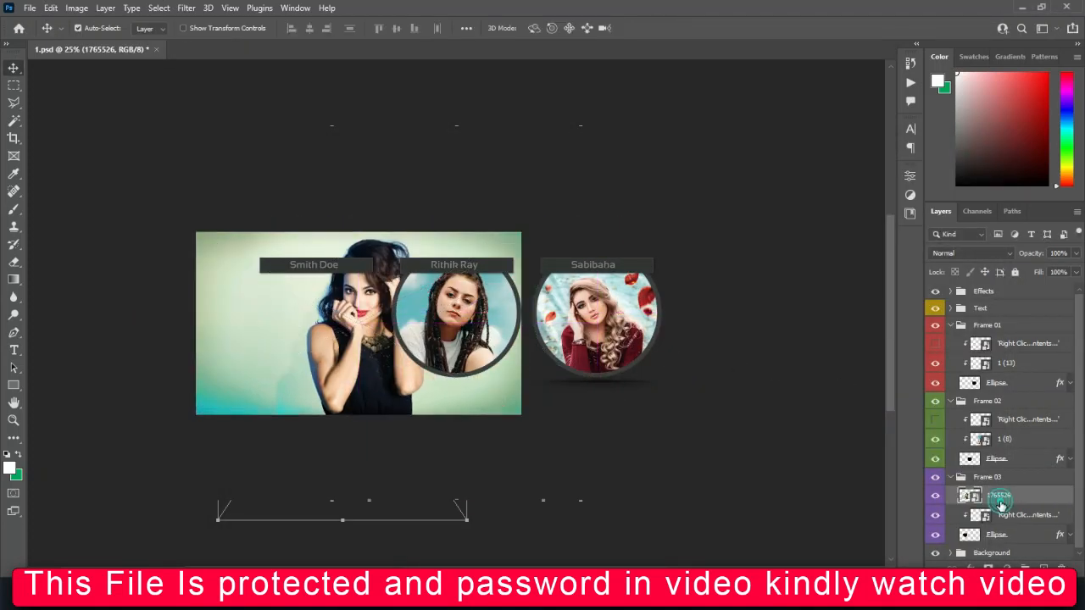
Clip 1765526 under the left placeholder and position it on her face.
drag(1000, 502, 998, 521)
drag(347, 316, 325, 316)
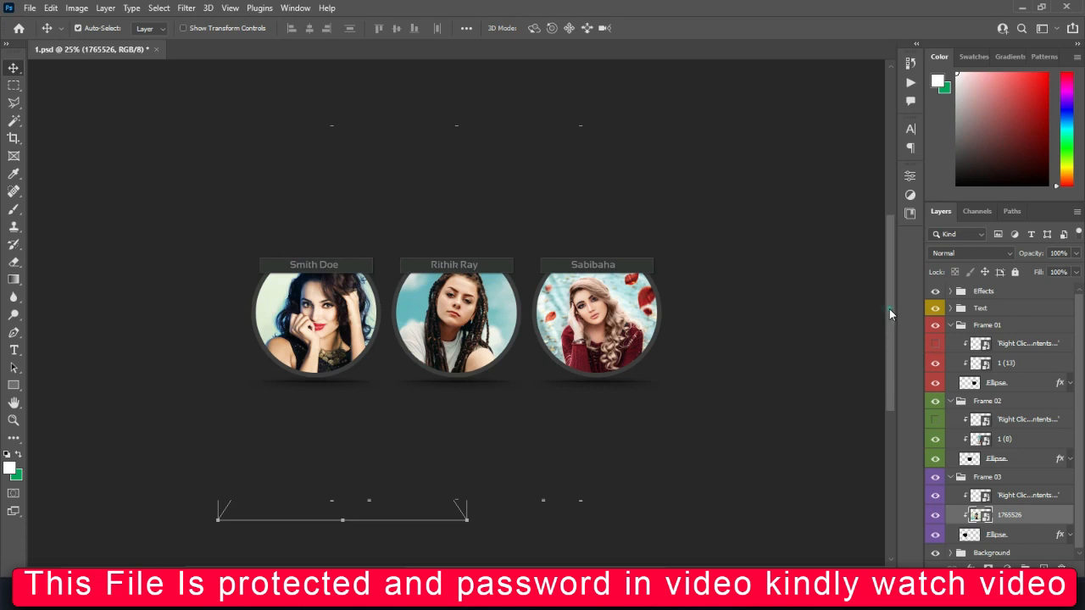
scroll(889, 313, down, 3)
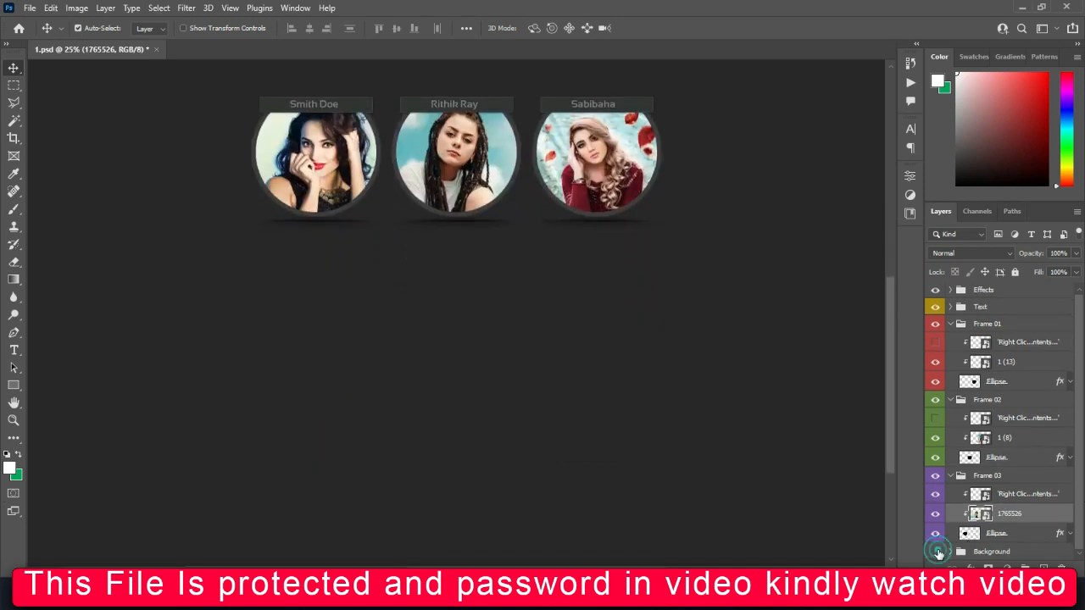
Hide the original Background group and add a new empty Layer 1 above it.
click(936, 551)
drag(1077, 473, 1079, 464)
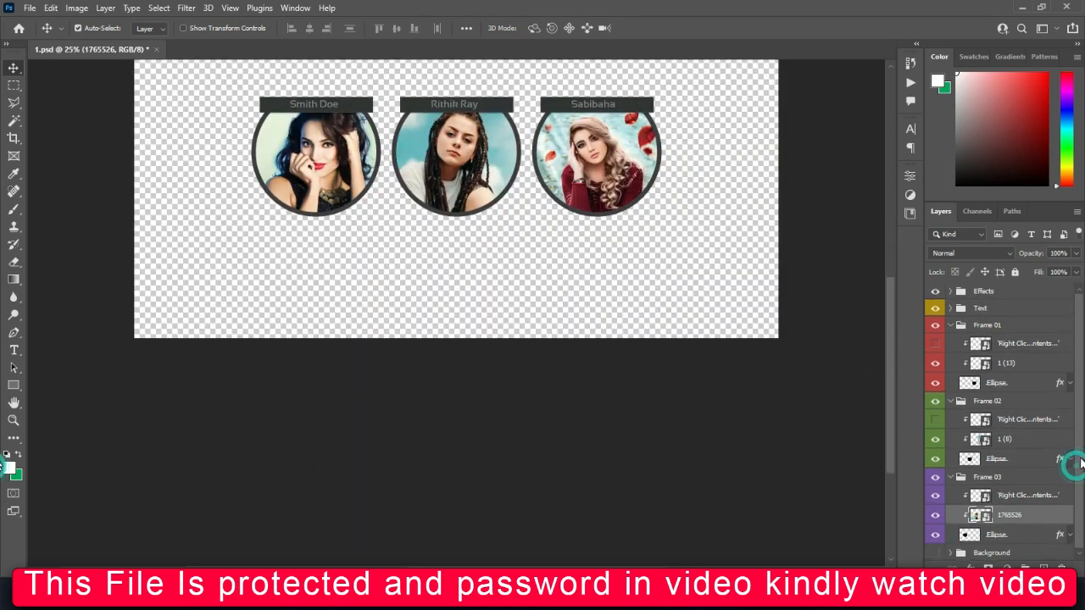
click(985, 554)
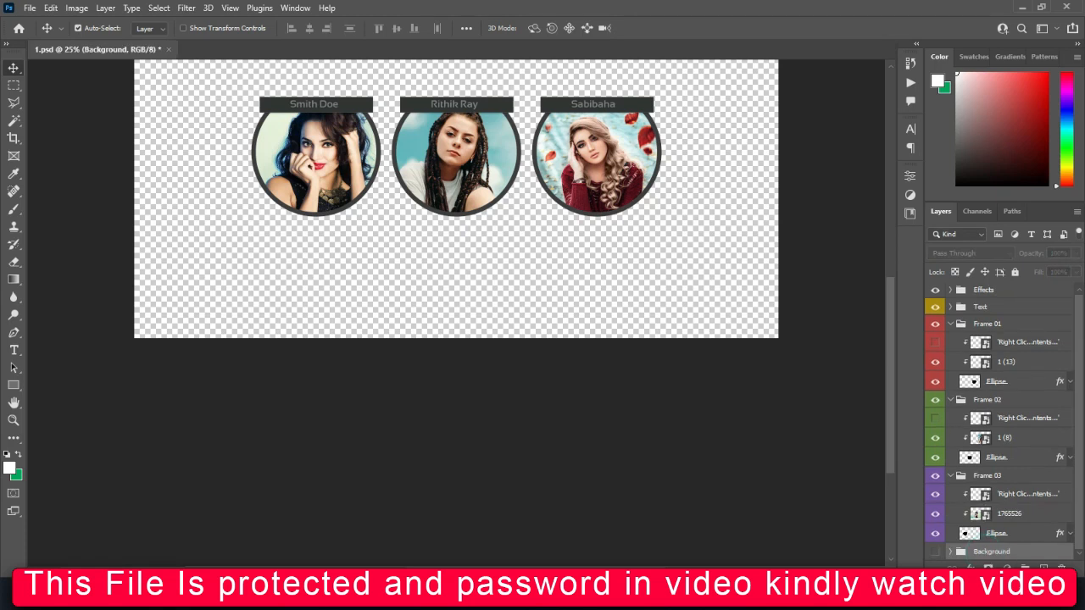
click(1043, 568)
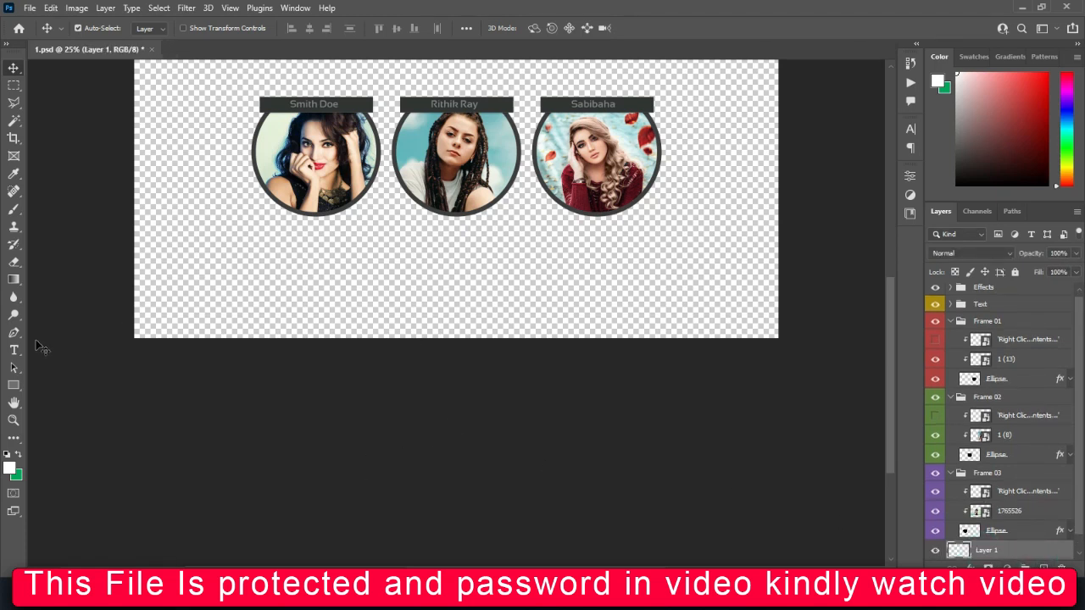
Fill Layer 1 with black as the backdrop, then bring up the PHOTOS folder.
click(10, 467)
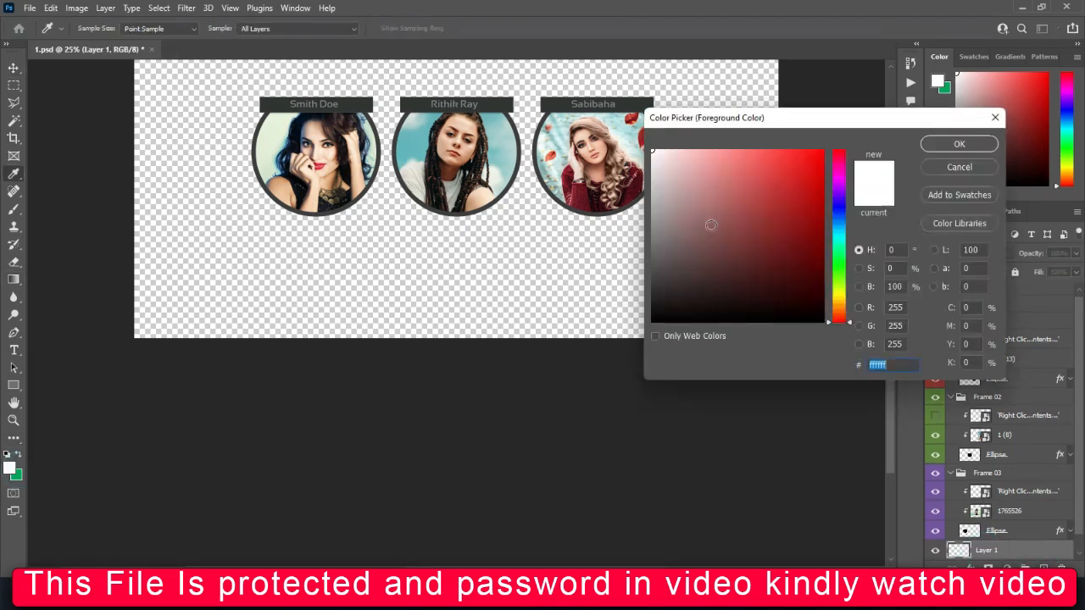
drag(694, 209, 690, 312)
click(936, 147)
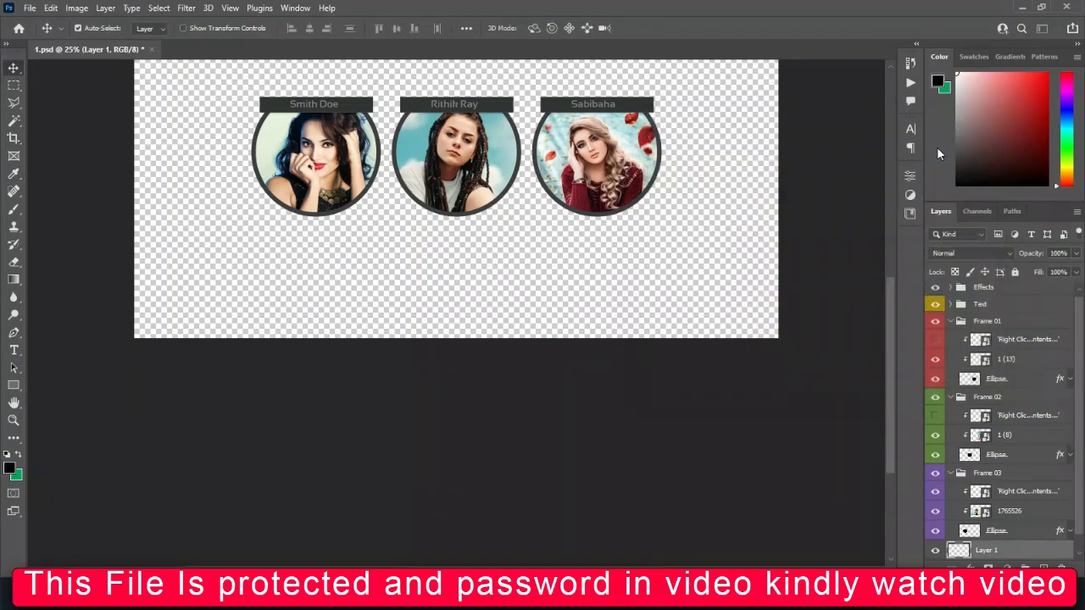
key(alt+BackSpace)
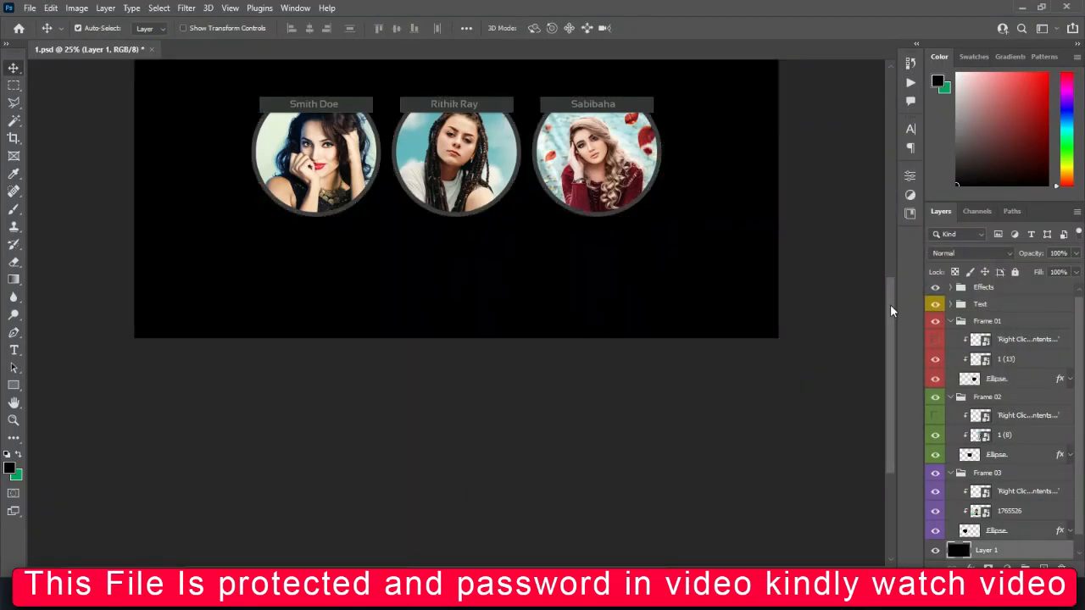
drag(890, 304, 905, 243)
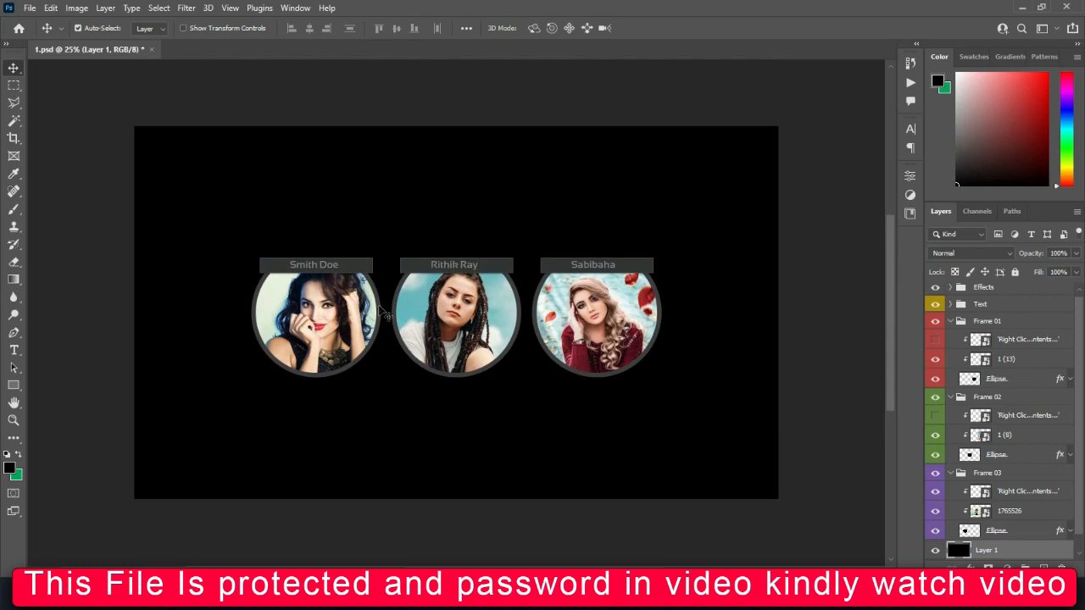
click(937, 552)
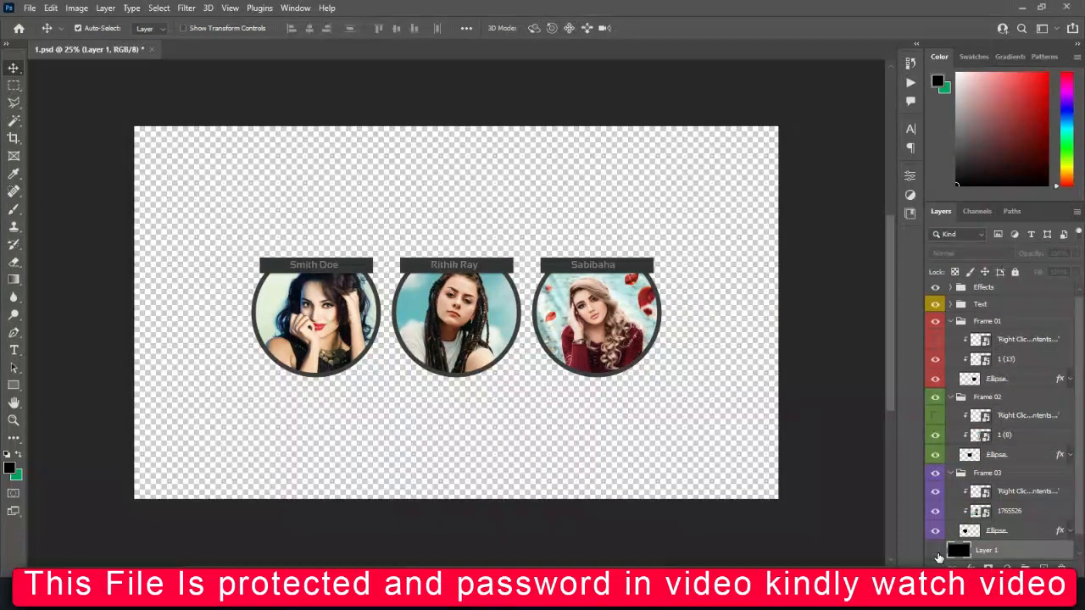
click(937, 553)
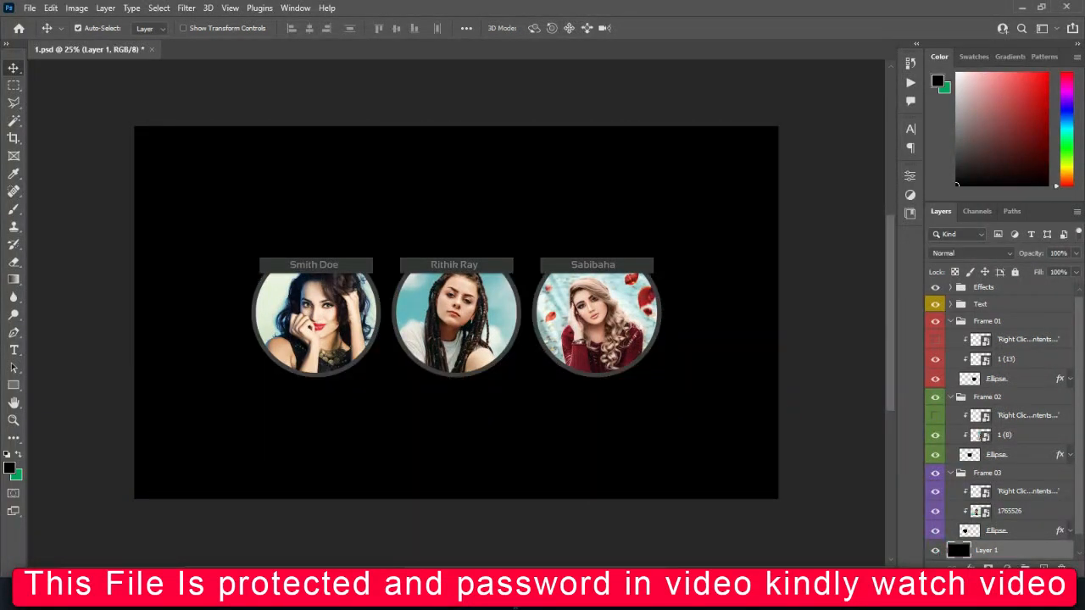
mouse_move(504, 525)
click(644, 517)
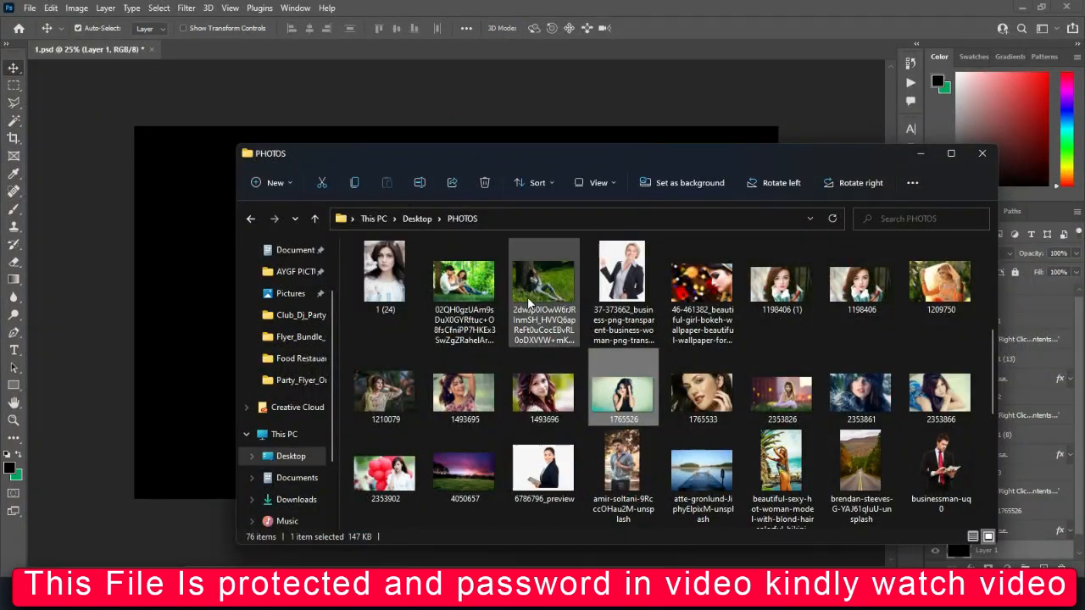
Place meadow photo 4050657 and stretch it to about 302% to fill the whole canvas.
scroll(465, 474, down, 1)
drag(465, 469, 242, 407)
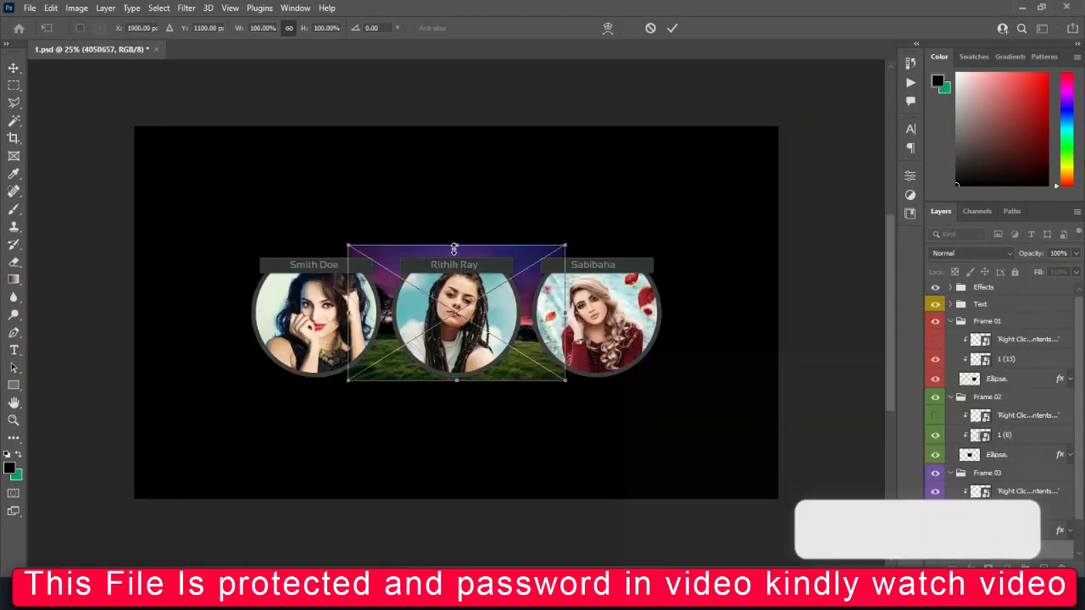
drag(454, 248, 454, 127)
drag(454, 384, 458, 515)
drag(775, 325, 778, 325)
drag(146, 319, 123, 320)
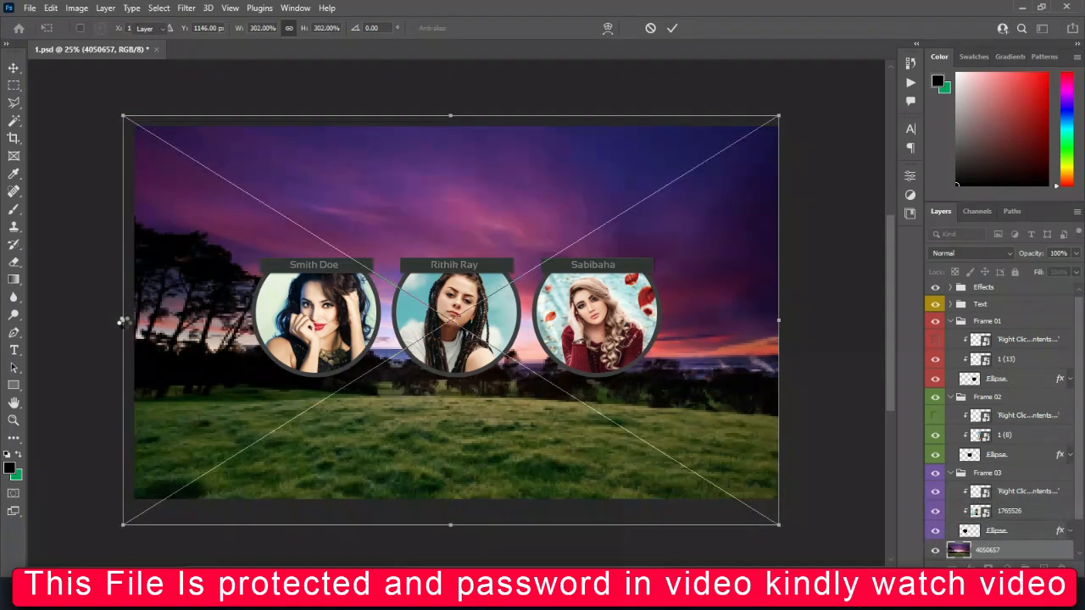
key(Return)
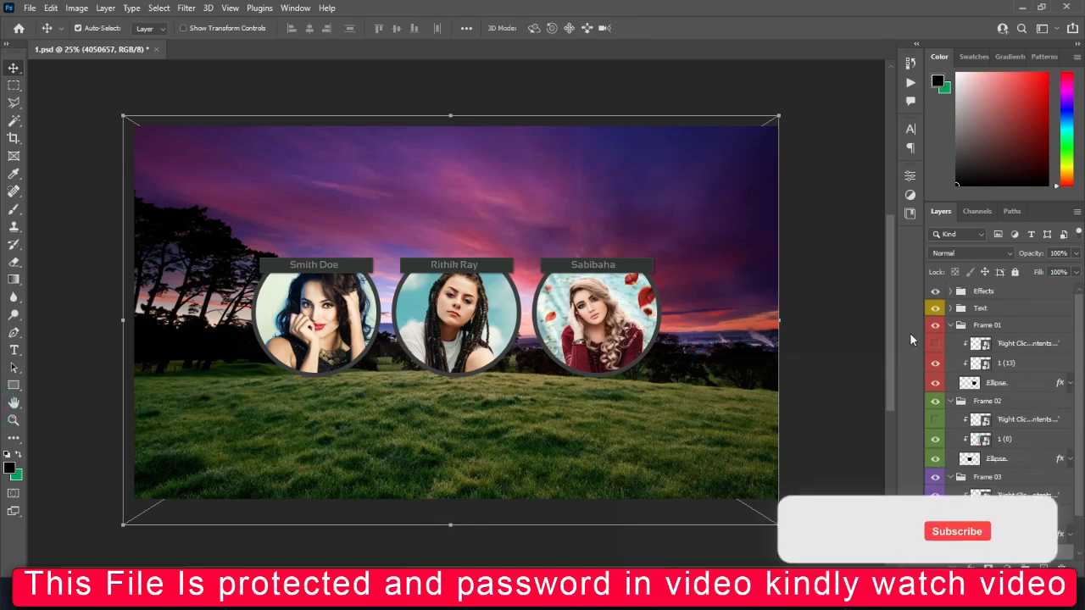
click(949, 322)
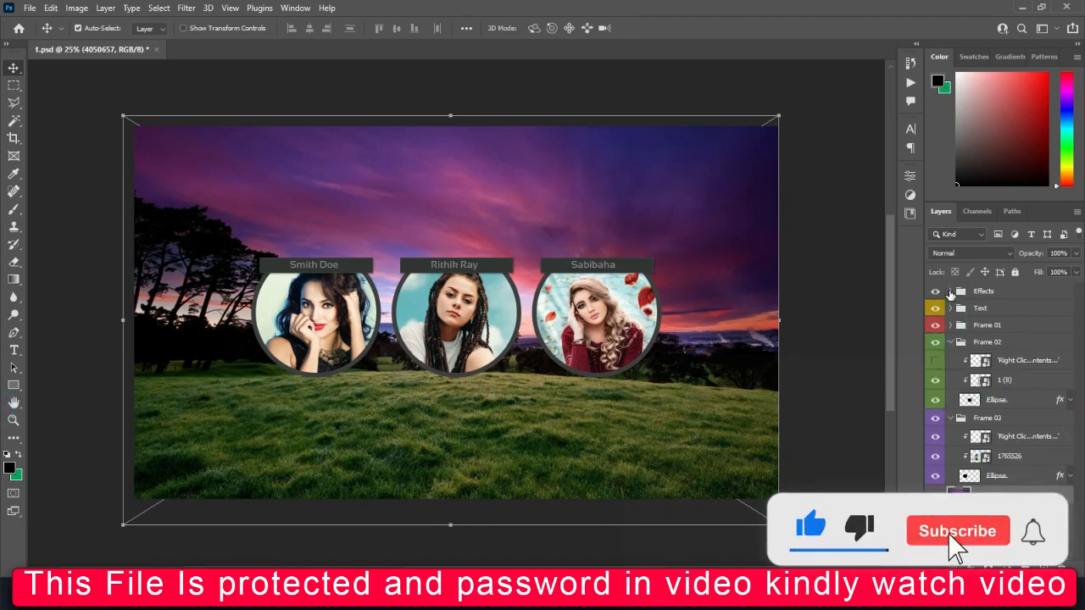
Collapse Frame 02 and Frame 03, expand the Effects group, and return to File Explorer.
click(951, 343)
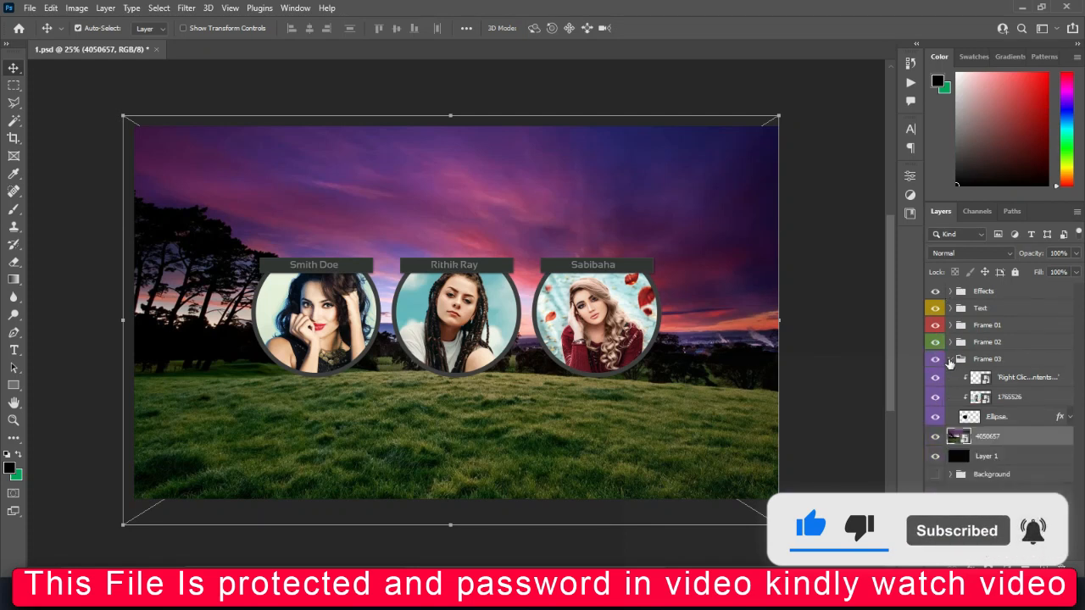
click(949, 359)
click(950, 291)
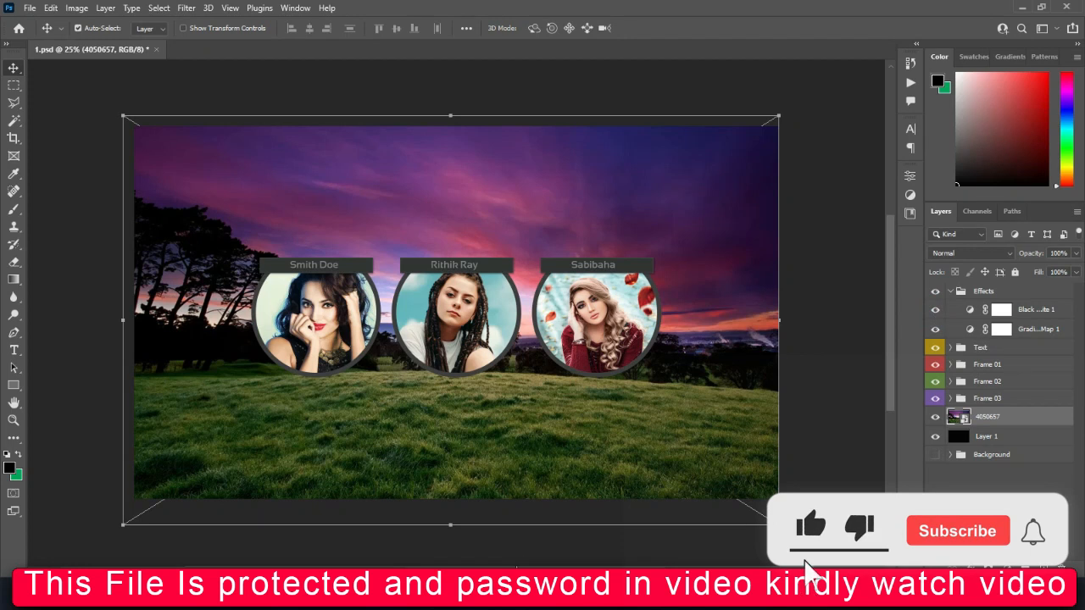
click(493, 509)
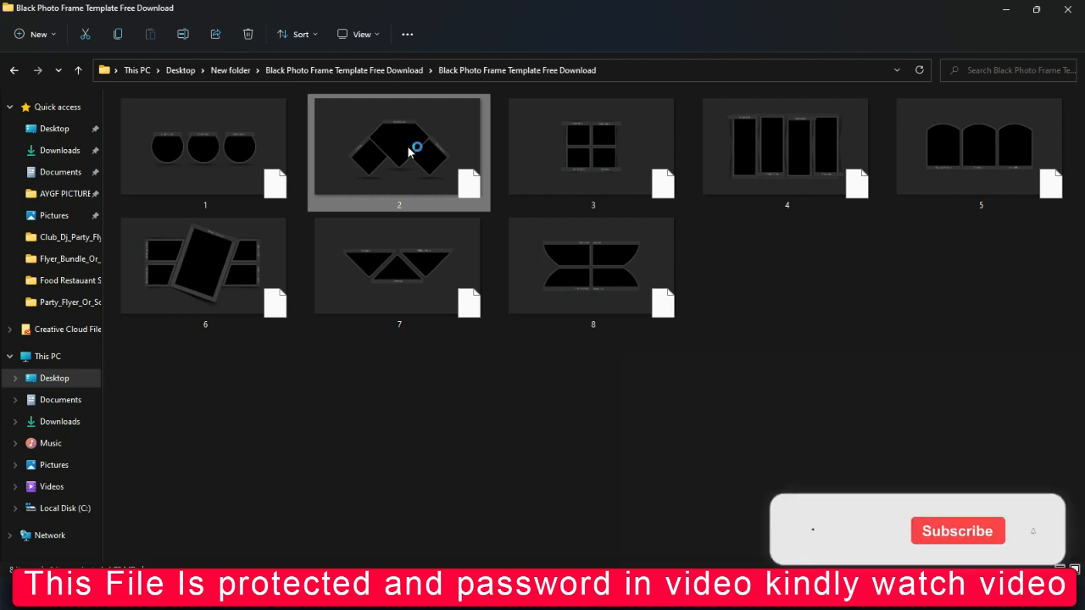
Open template 2.psd, hide the Black & White adjustment in 1.psd, and return to 2.psd.
key(alt+Tab)
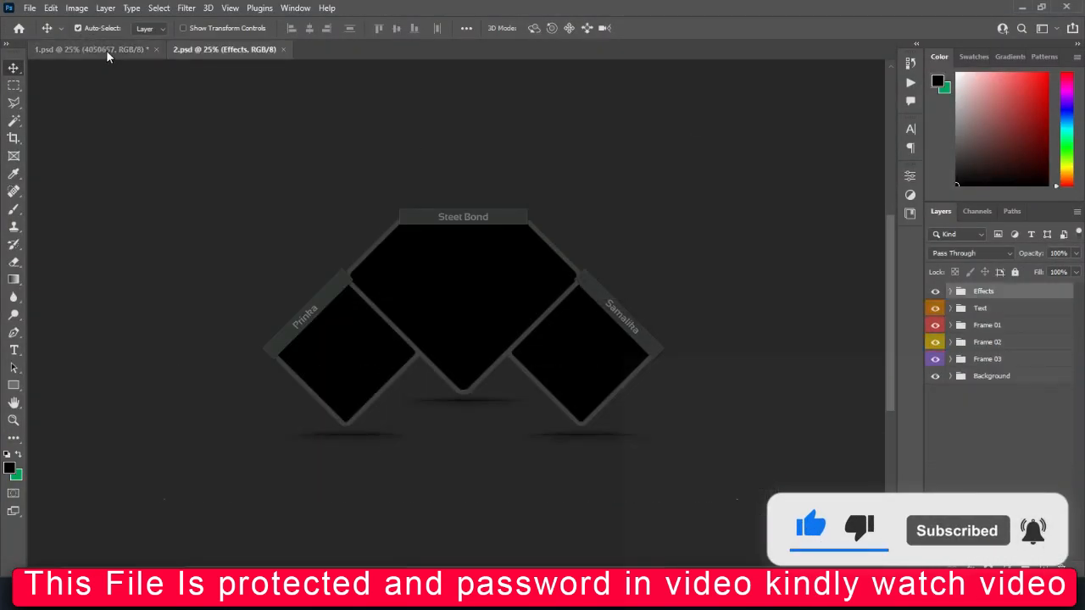
key(ctrl+Tab)
click(932, 309)
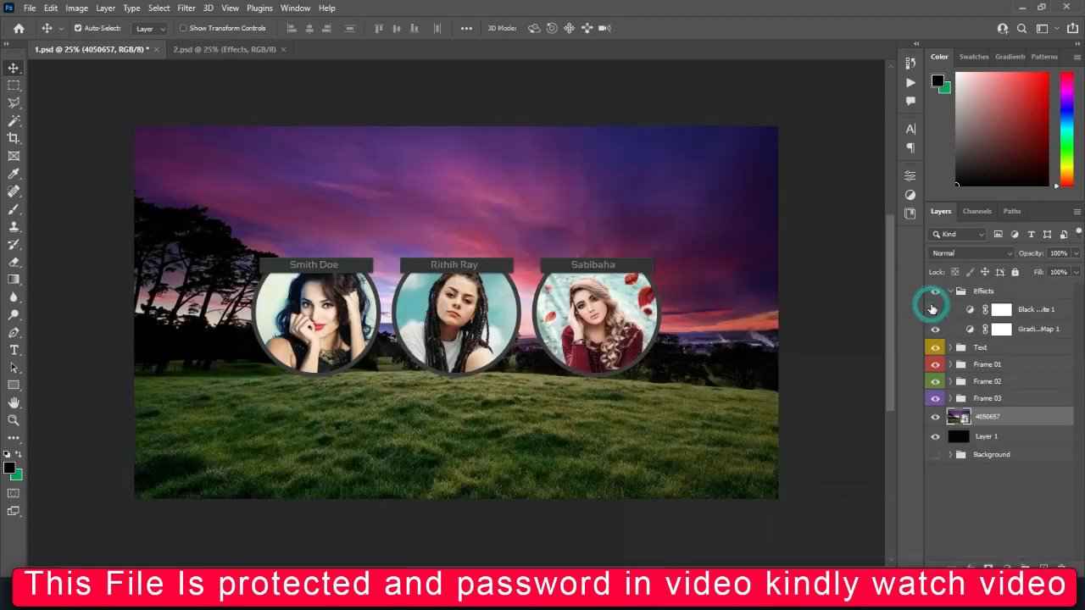
click(932, 309)
click(932, 310)
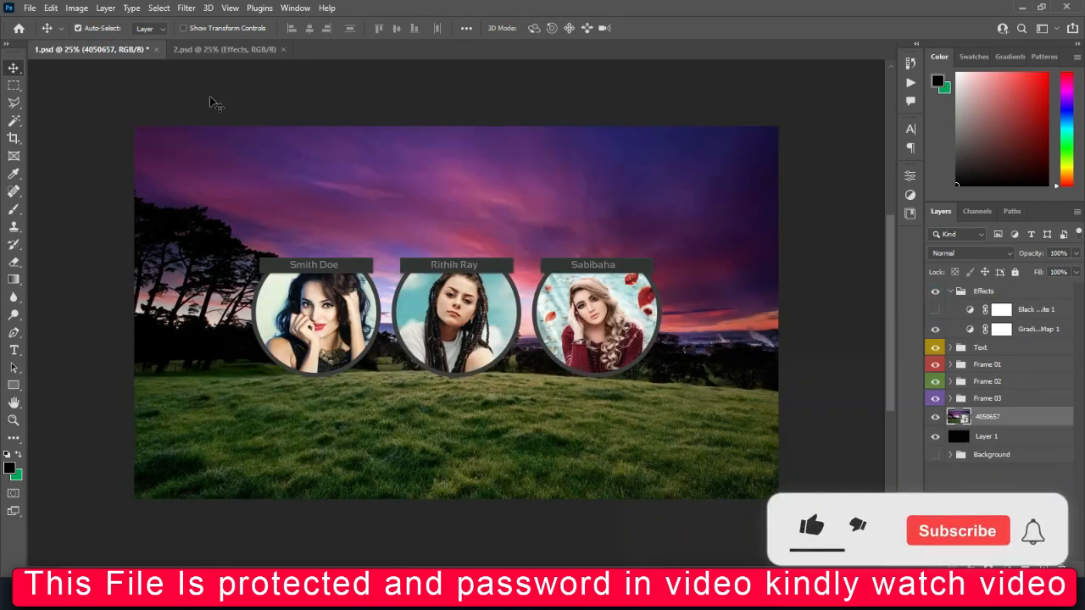
click(250, 50)
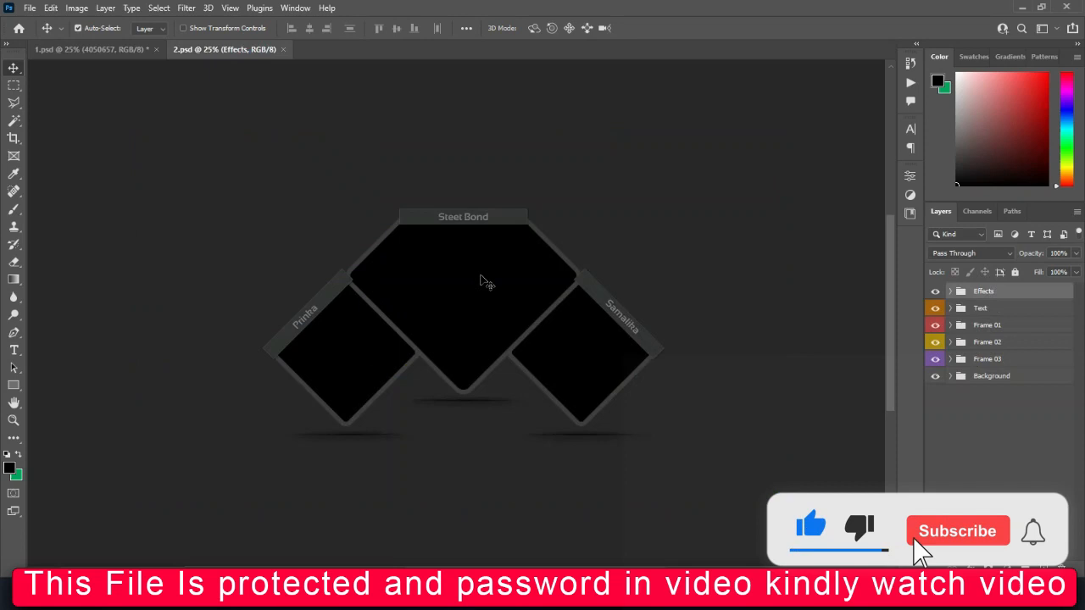
click(420, 324)
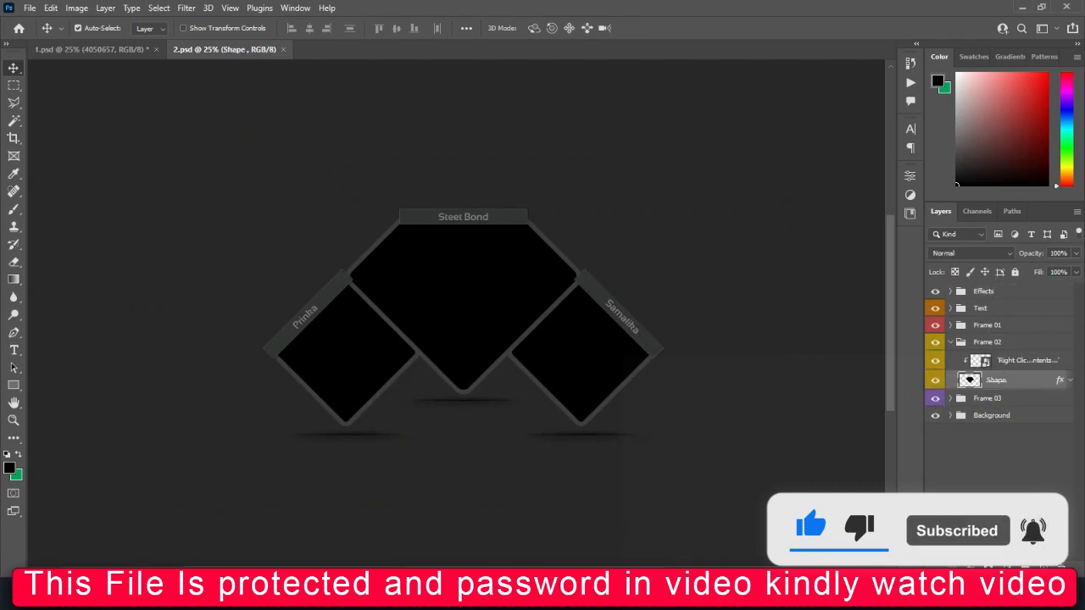
Place portrait 1765533 at about 75% and clip it to the top diamond shape.
click(641, 519)
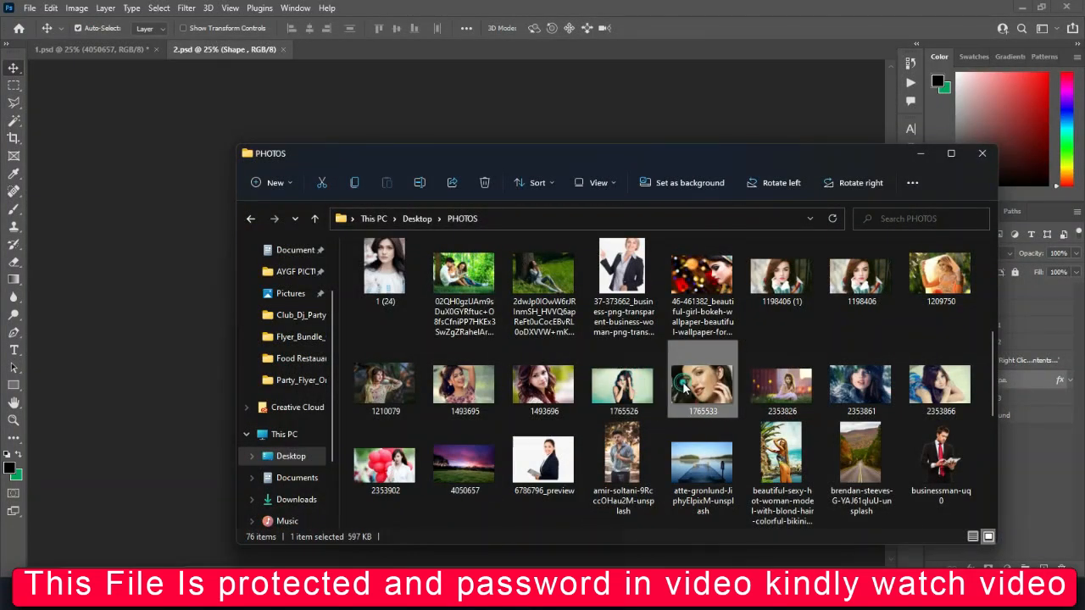
drag(688, 386, 407, 291)
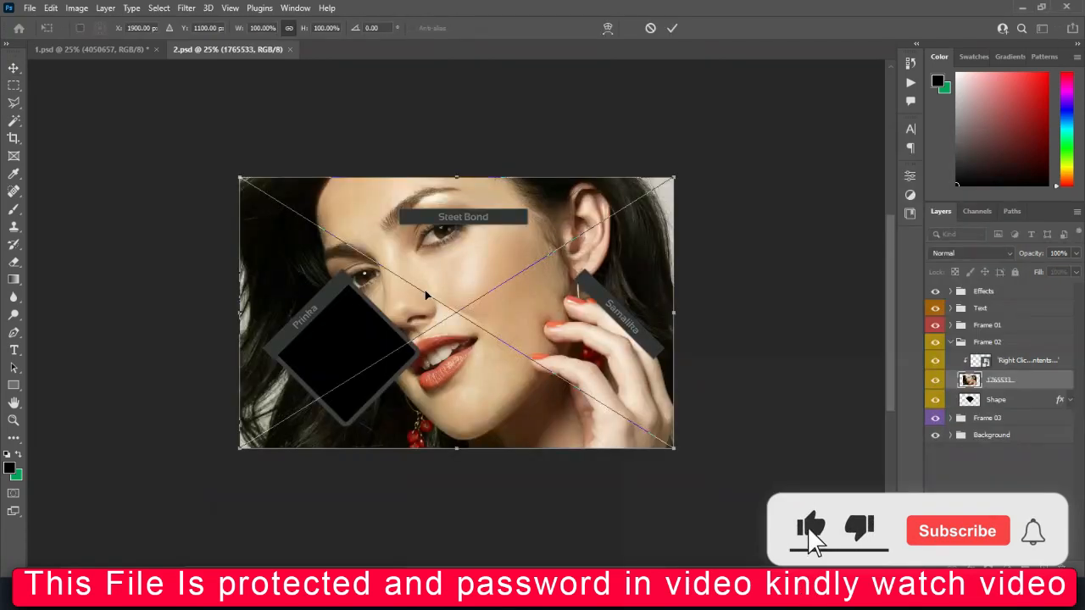
mouse_move(457, 178)
mouse_down()
mouse_move(457, 244)
mouse_move(467, 194)
mouse_up()
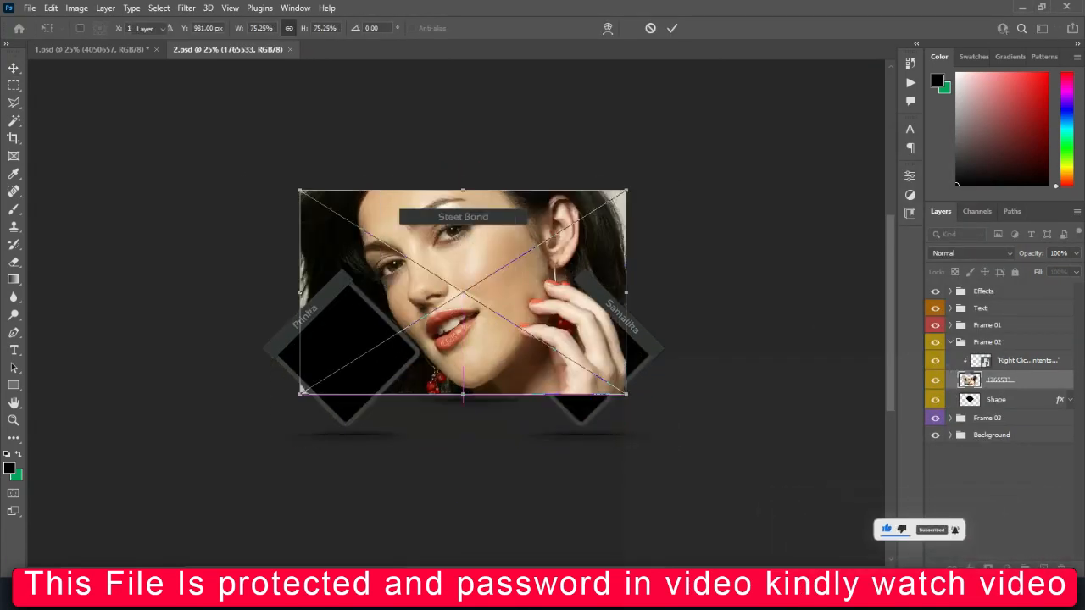
key(Return)
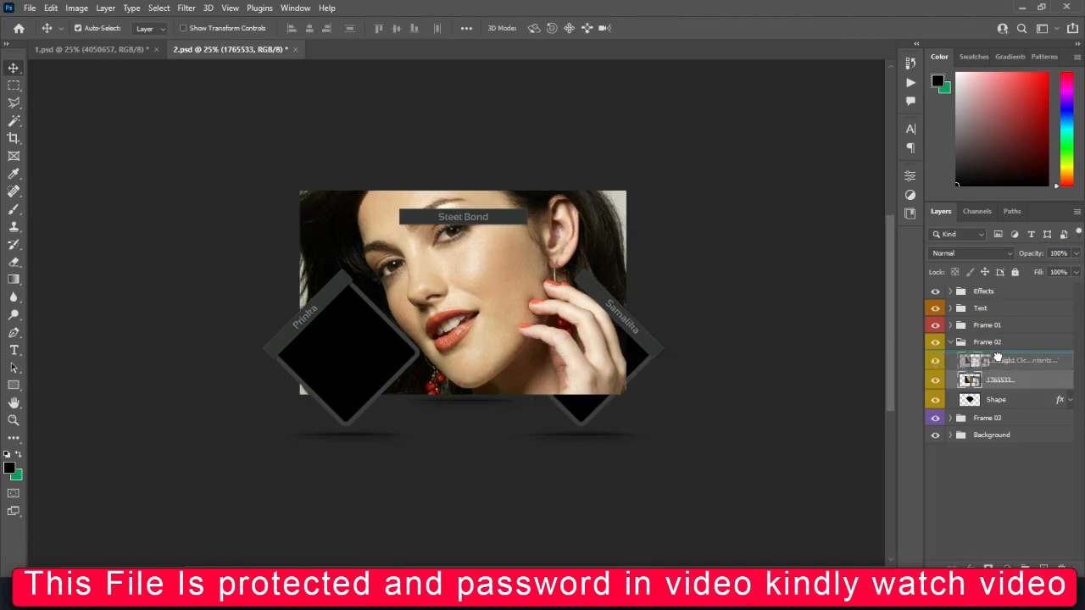
drag(997, 357, 995, 383)
right_click(996, 381)
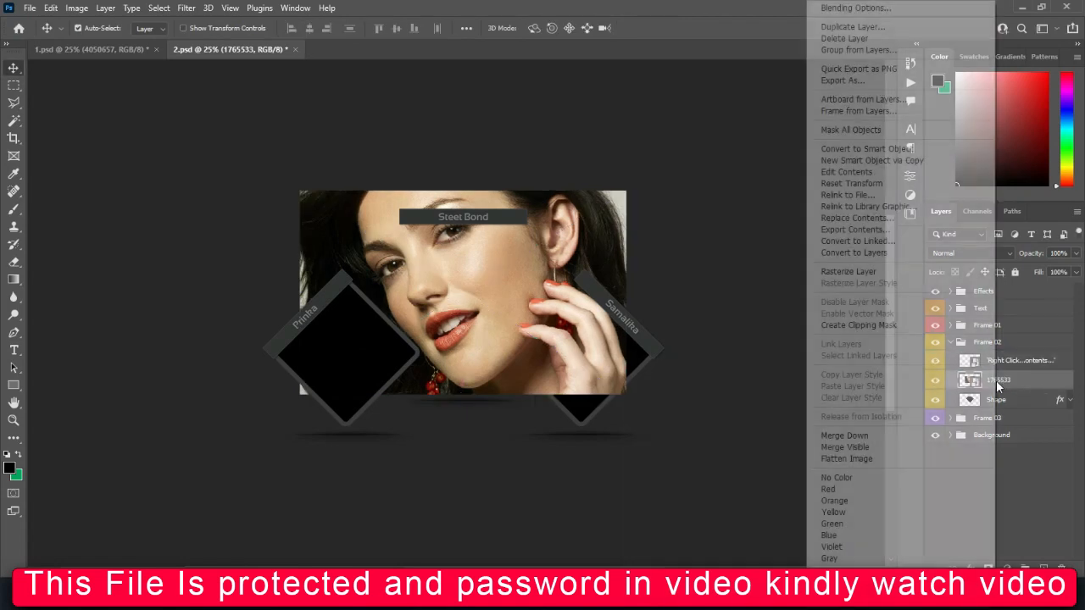
click(837, 324)
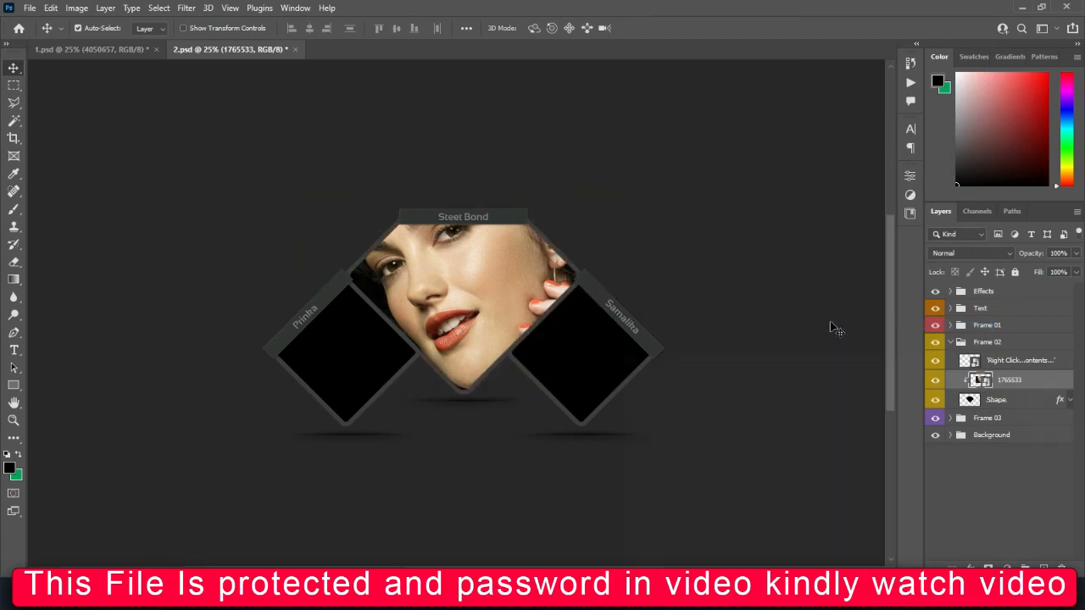
Resize and reposition 1765533 to about 68% so her face fits the top diamond.
drag(478, 298, 480, 310)
key(ctrl+t)
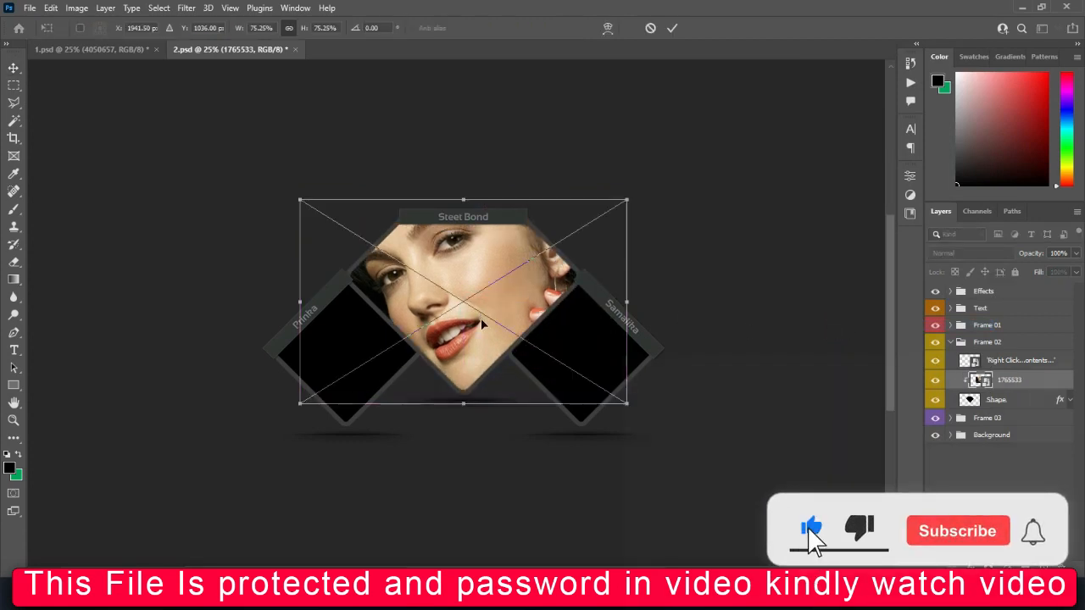
drag(465, 404, 468, 386)
drag(460, 342, 458, 353)
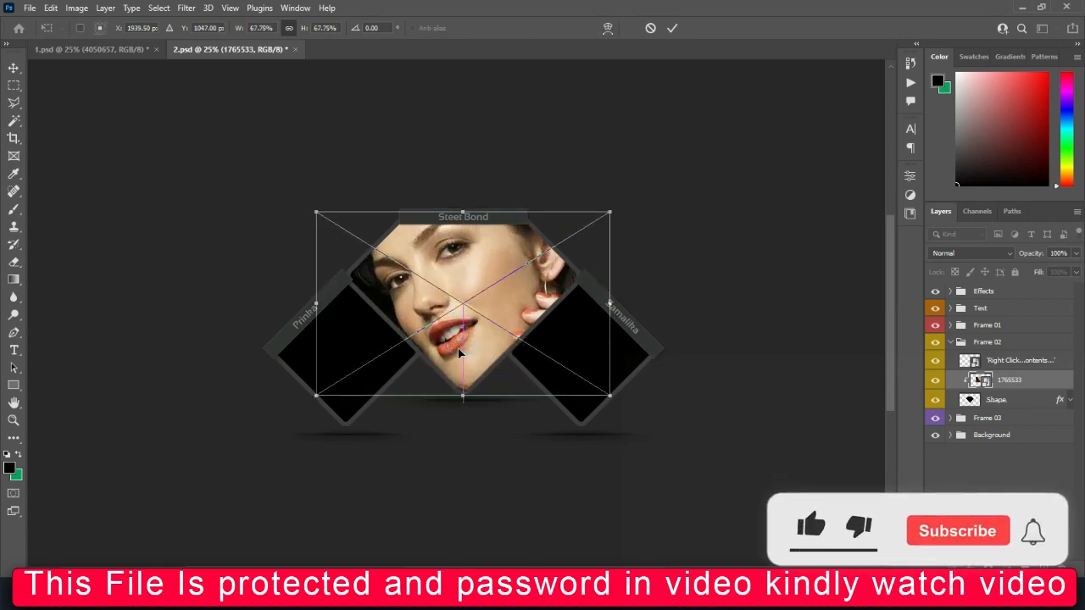
click(350, 344)
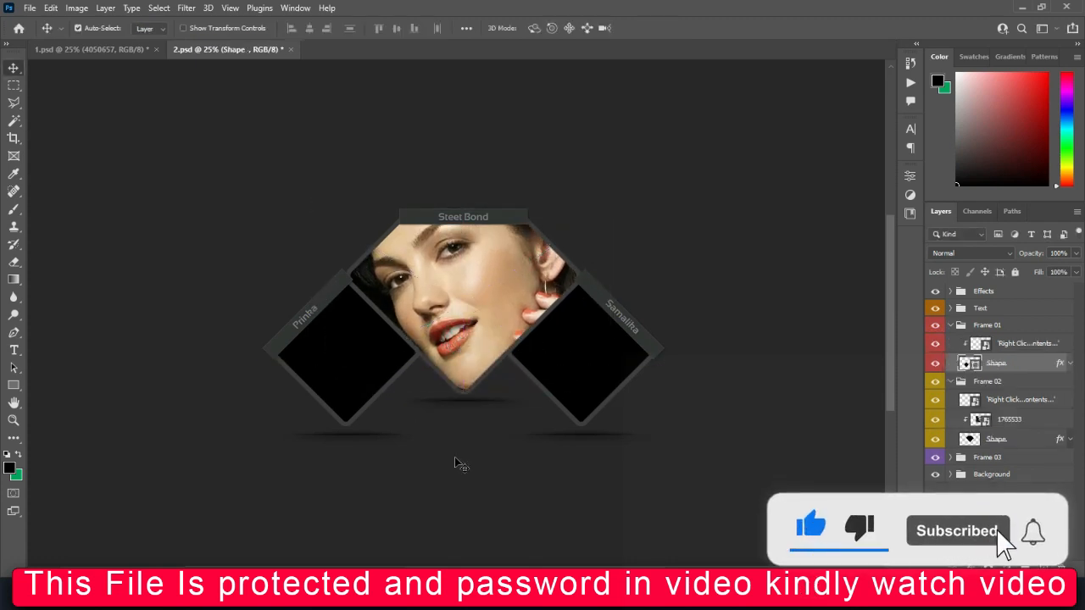
Place portrait 1493696 above Frame 01's placeholder and clip it into the left Prinha diamond.
click(1003, 343)
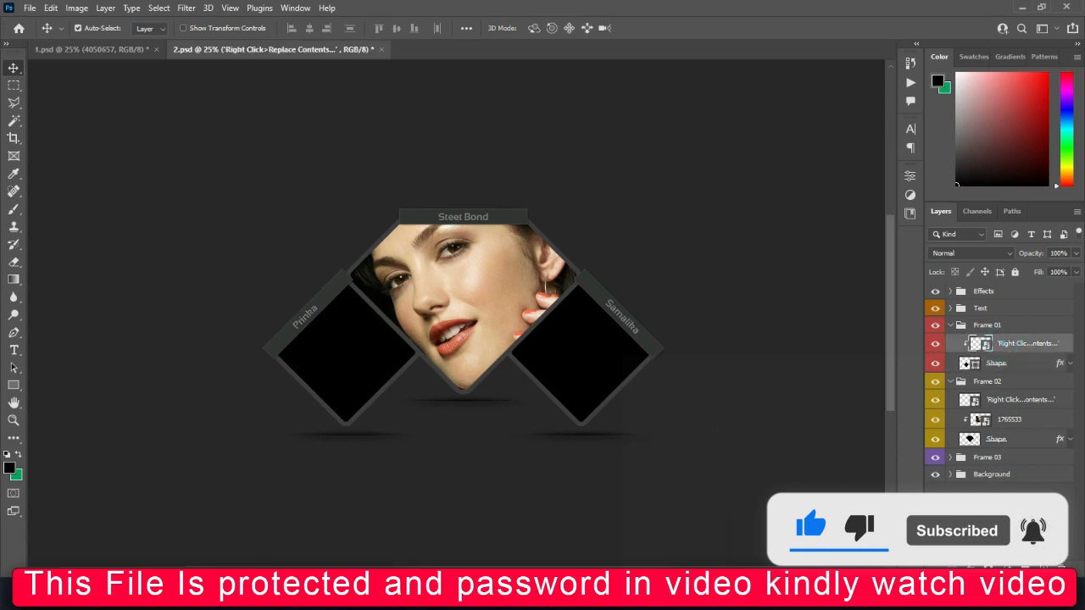
click(642, 508)
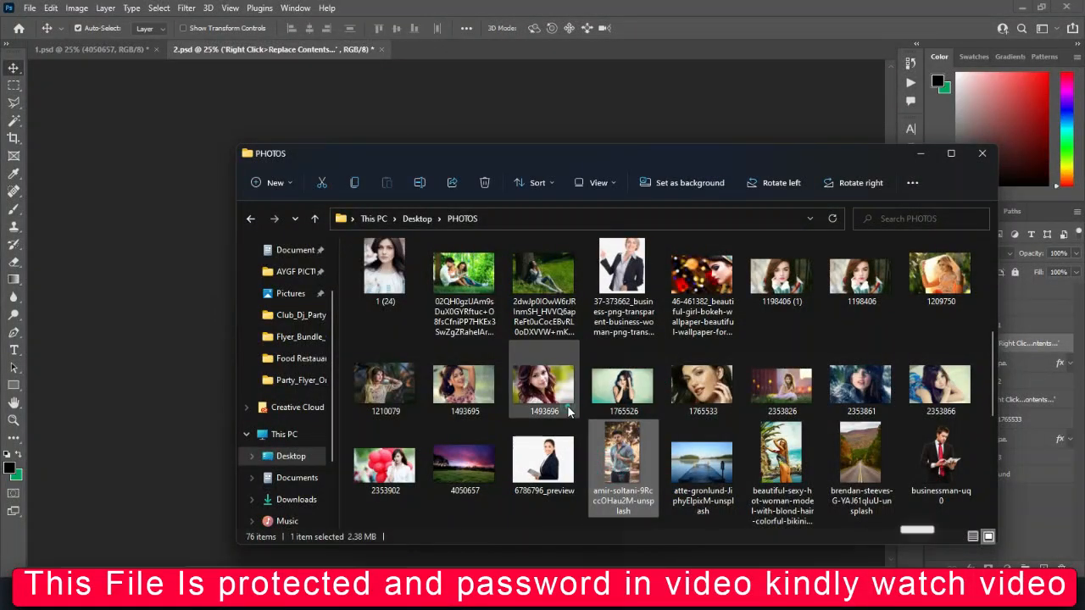
drag(568, 411, 291, 346)
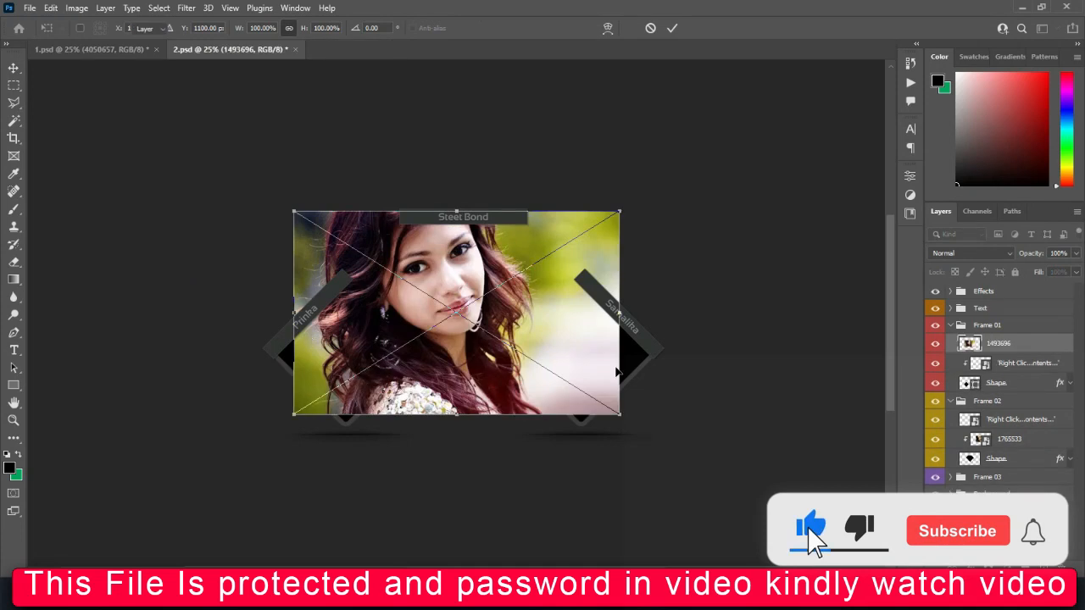
key(Return)
drag(1002, 345, 987, 372)
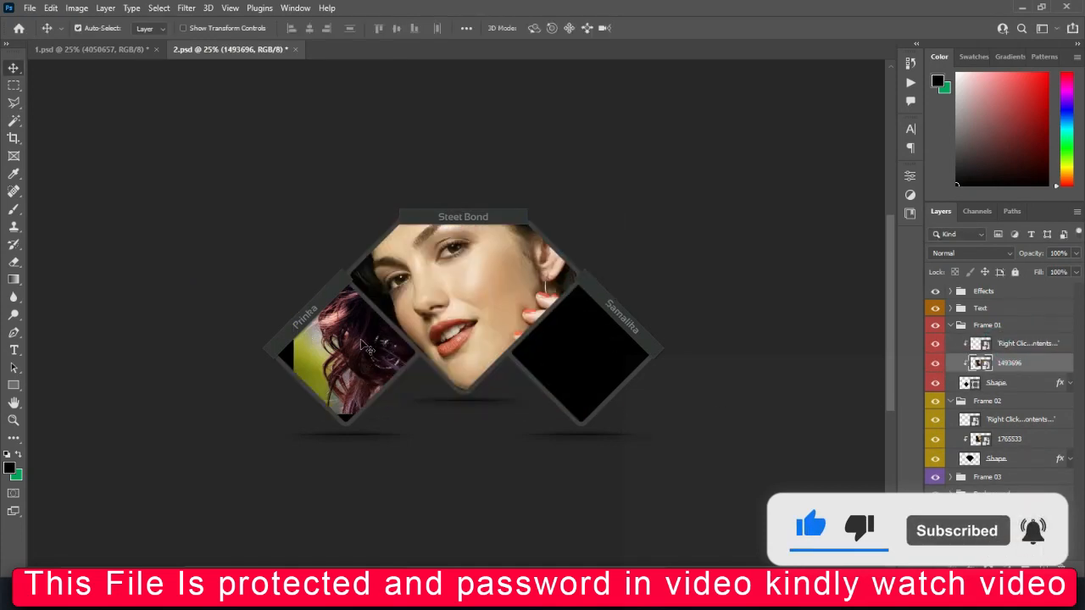
drag(366, 347, 377, 394)
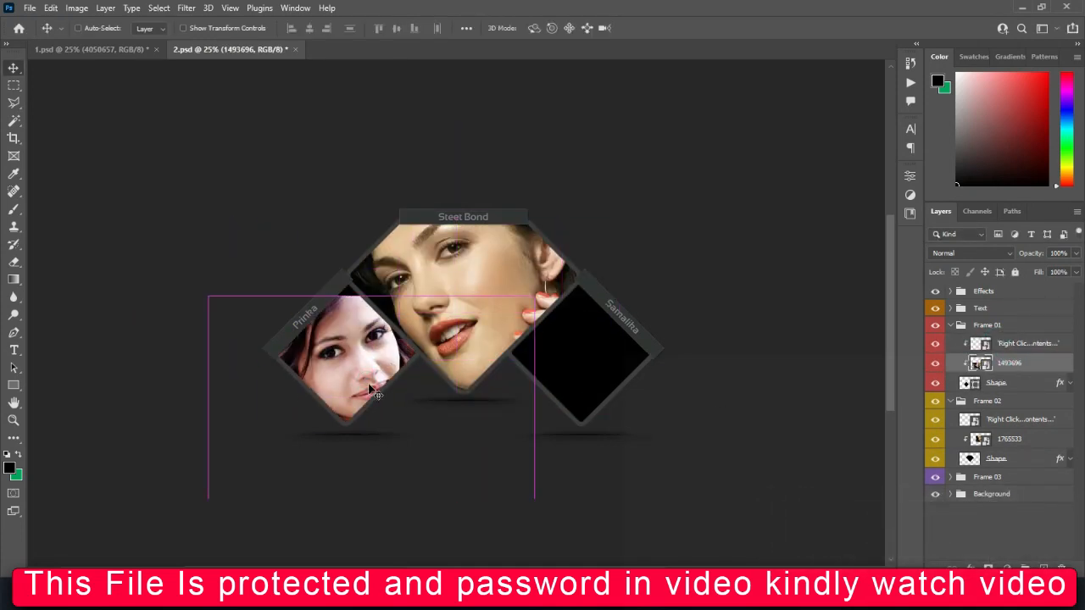
Scale portrait 1493696 to about 73% and nudge it so her face fills the diamond.
key(ctrl+t)
drag(371, 500, 370, 444)
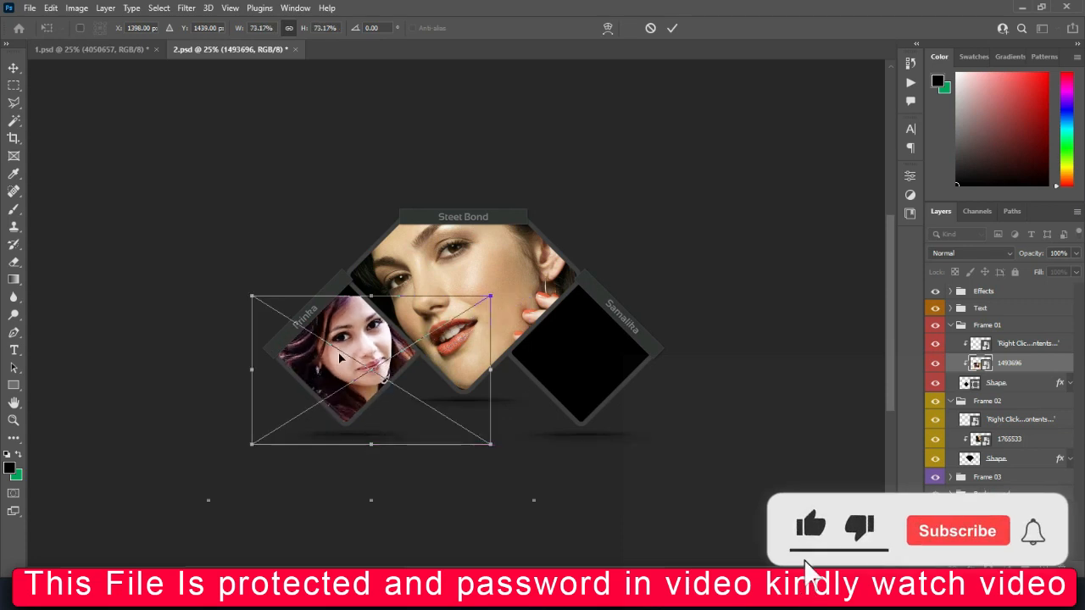
drag(339, 360, 332, 355)
key(Return)
click(578, 351)
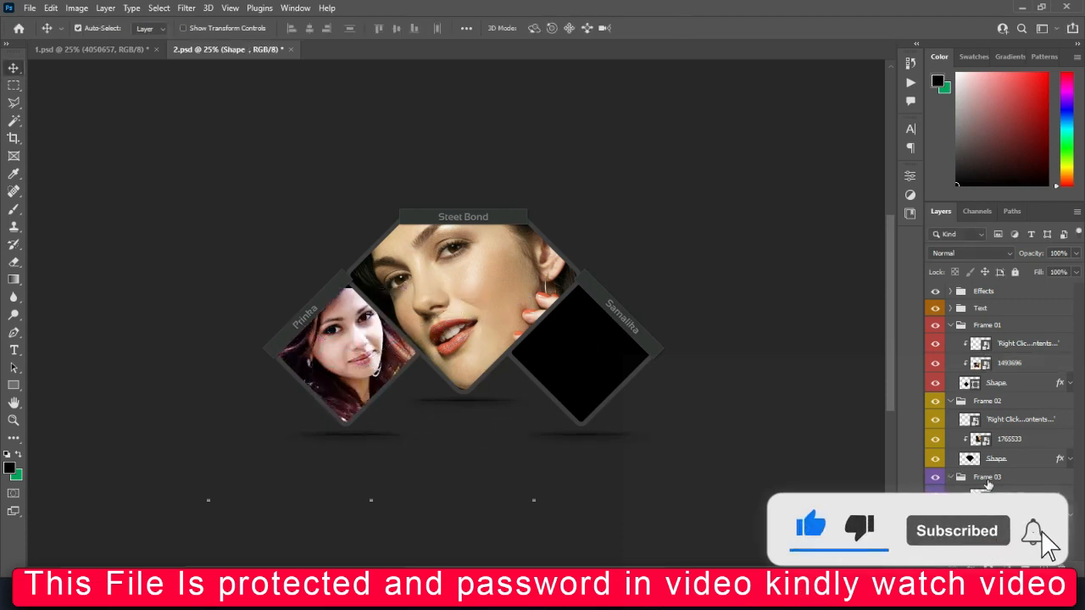
click(987, 491)
Place portrait 2353861 into the right Samaikra diamond and shrink it to about 73%.
mouse_move(498, 597)
click(644, 521)
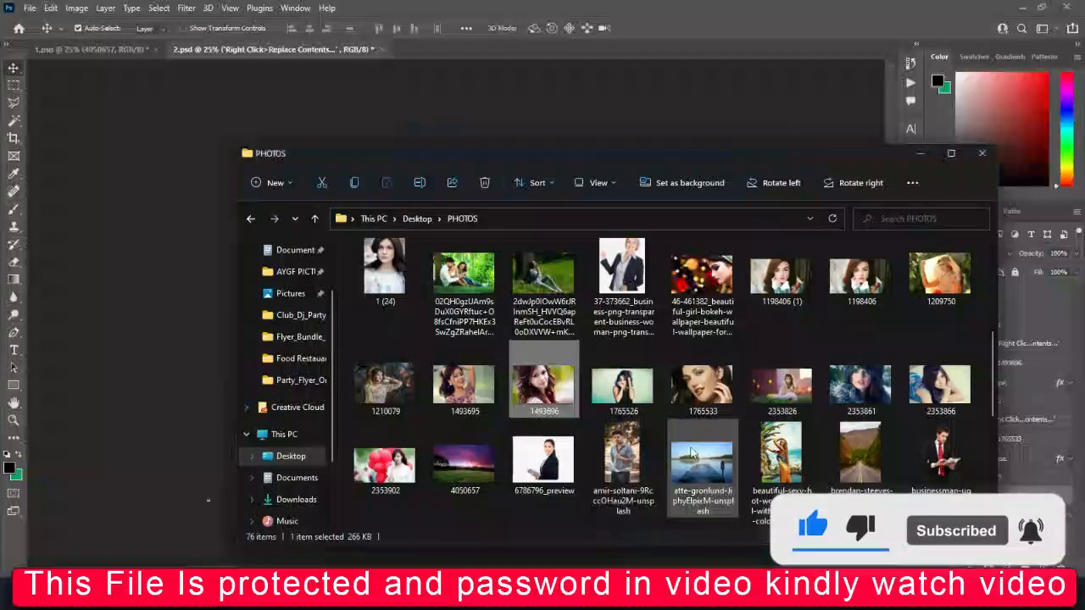
click(841, 386)
drag(611, 348, 140, 320)
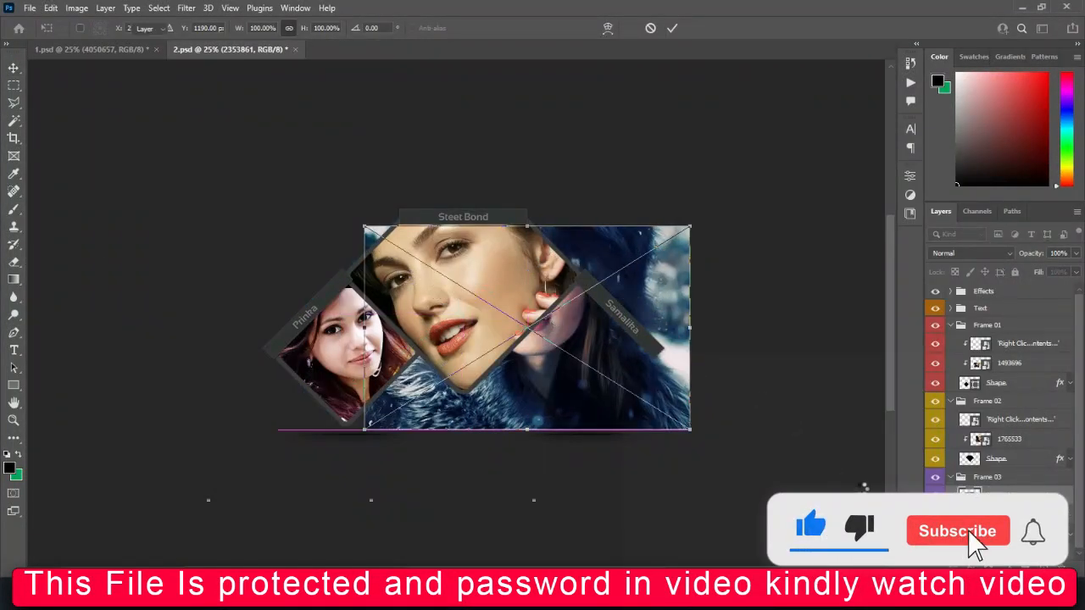
key(Return)
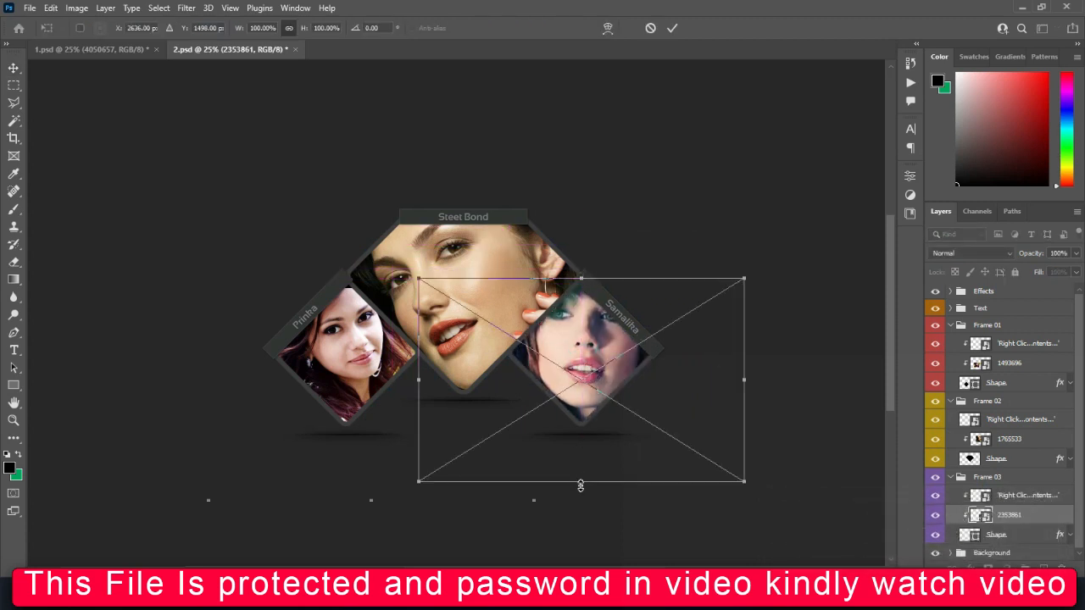
drag(580, 486, 581, 426)
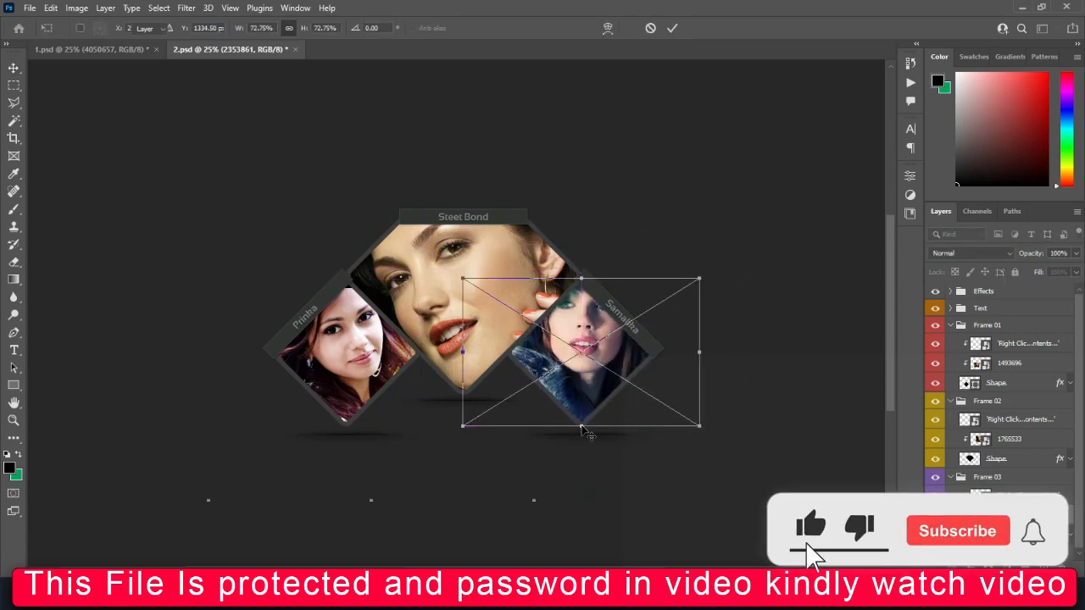
key(Return)
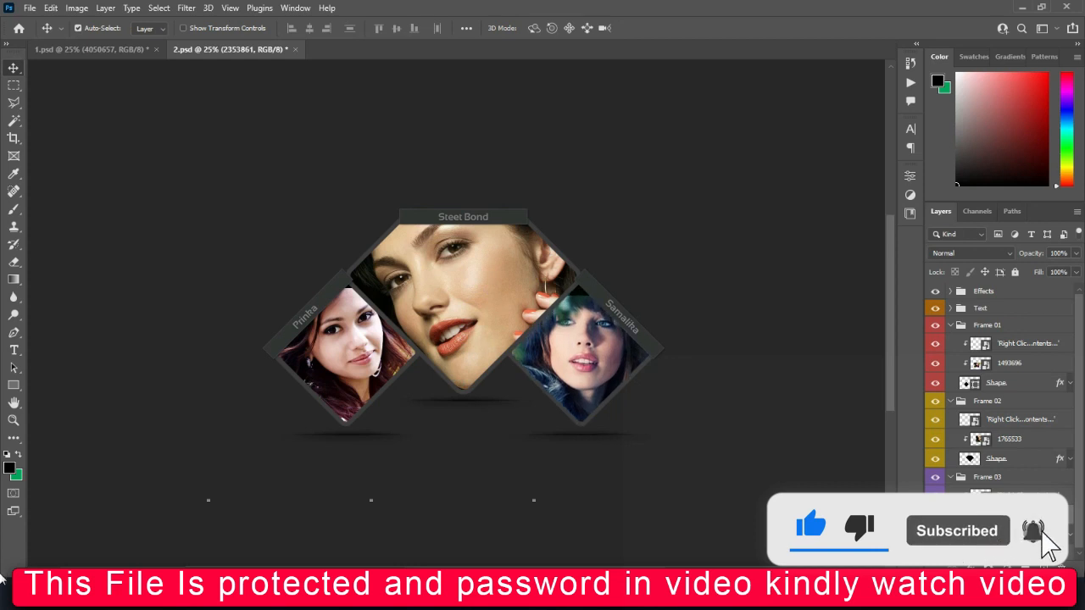
Fill Layer 1 in the Background group with solid black.
click(936, 553)
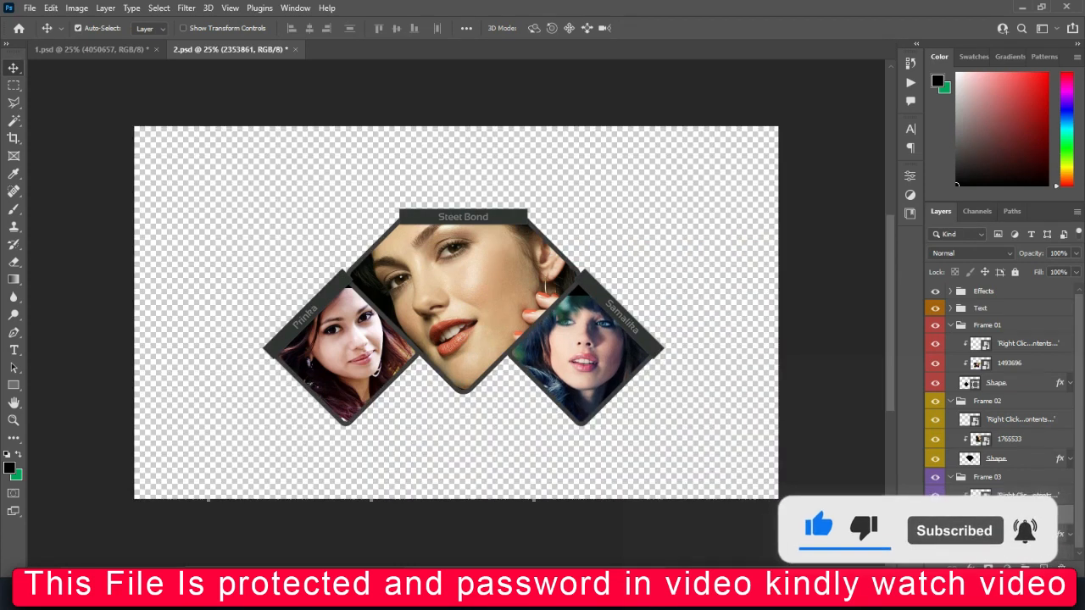
click(936, 552)
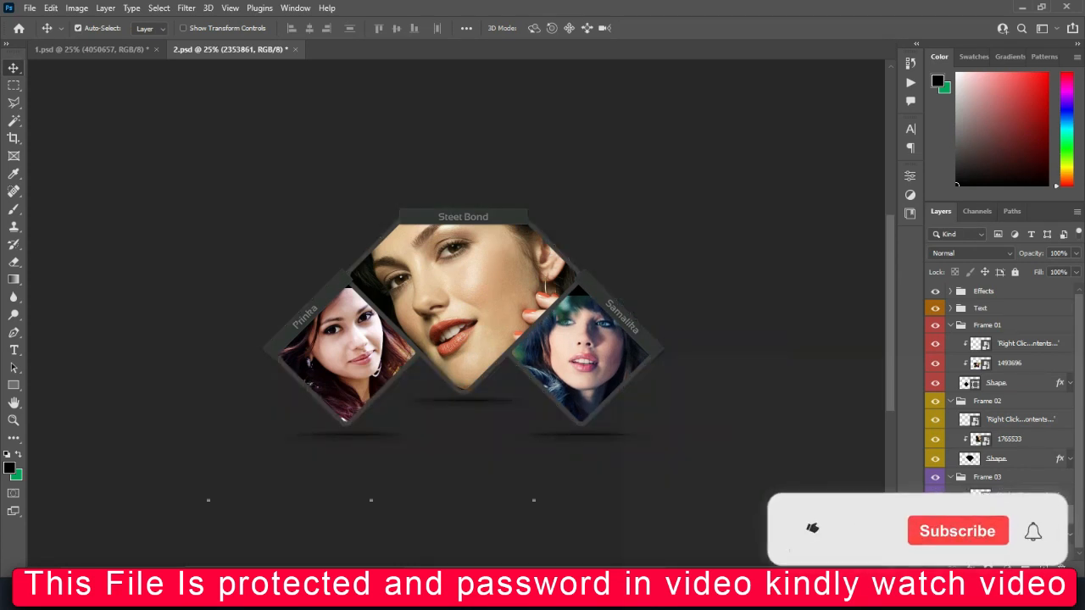
click(988, 551)
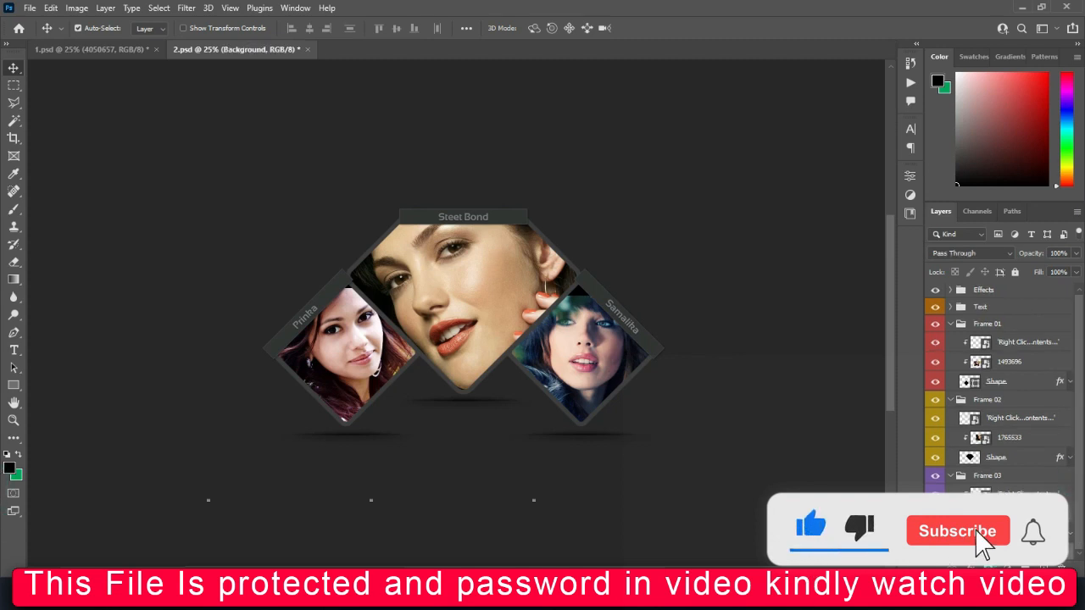
click(1043, 527)
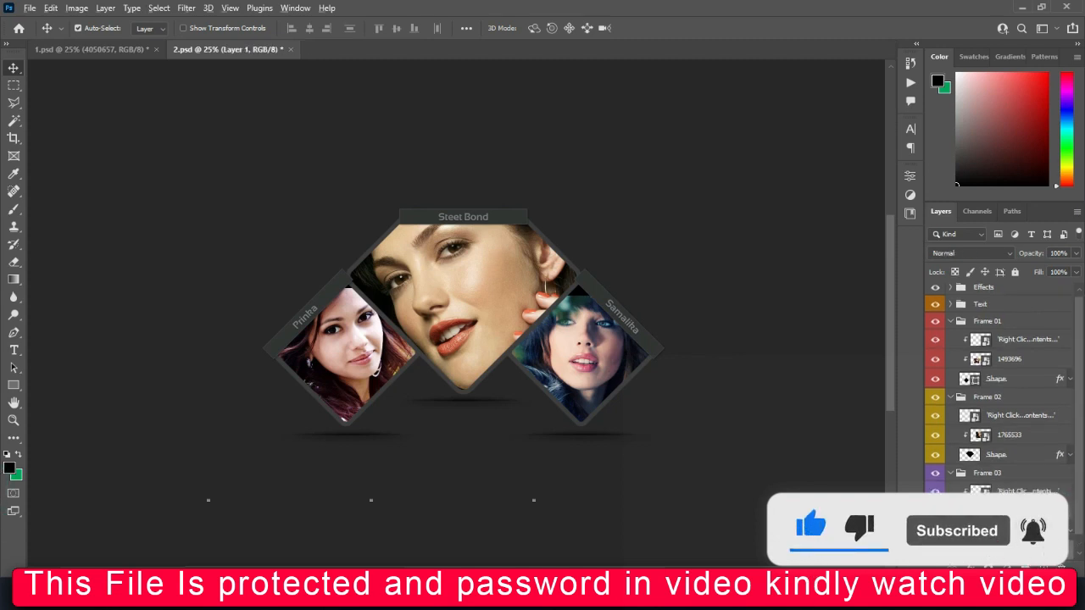
key(alt+BackSpace)
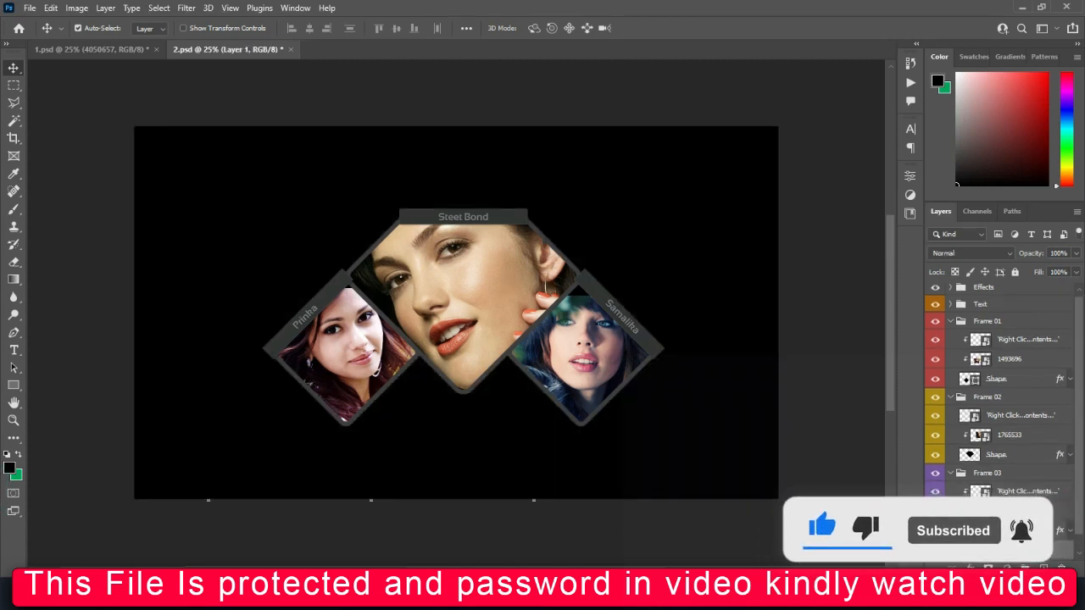
Try a white #ffffff fill on the background layer, then undo it back to black.
click(11, 471)
text(ffffff)
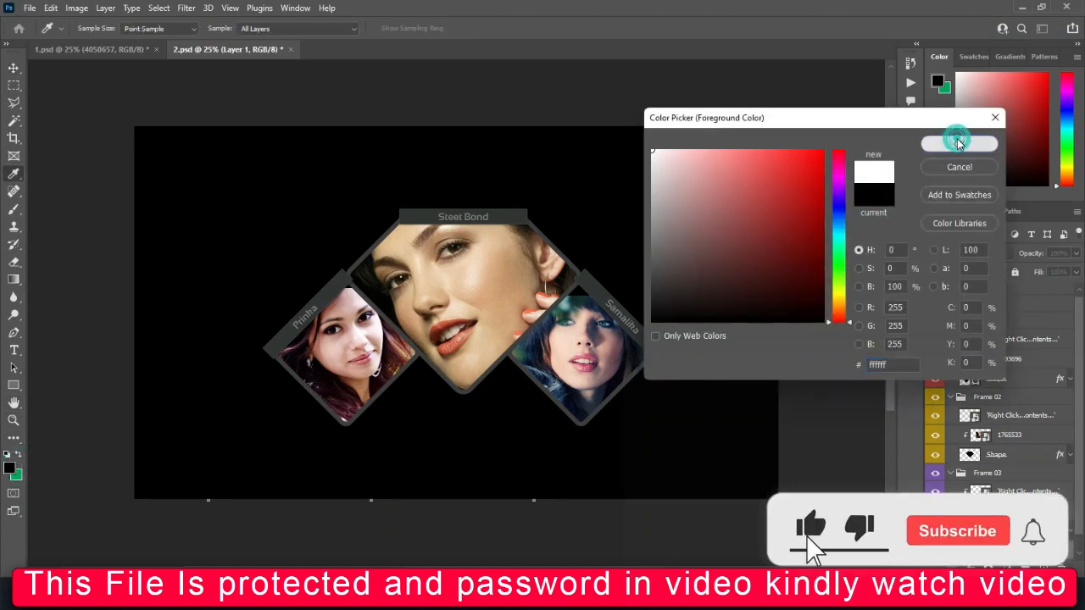
click(957, 142)
key(alt+BackSpace)
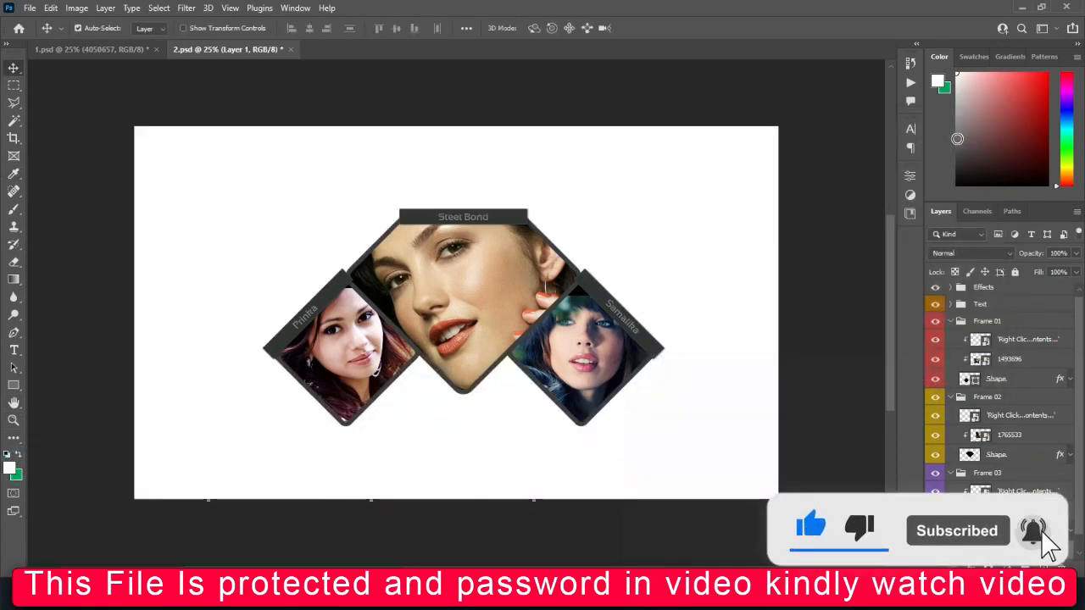
key(ctrl+z)
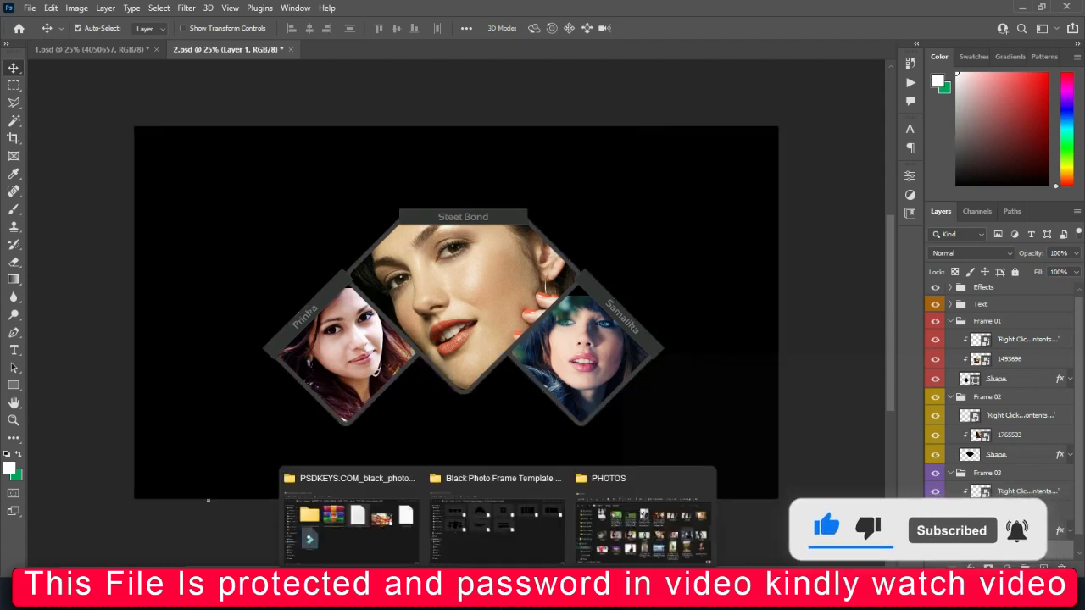
click(507, 522)
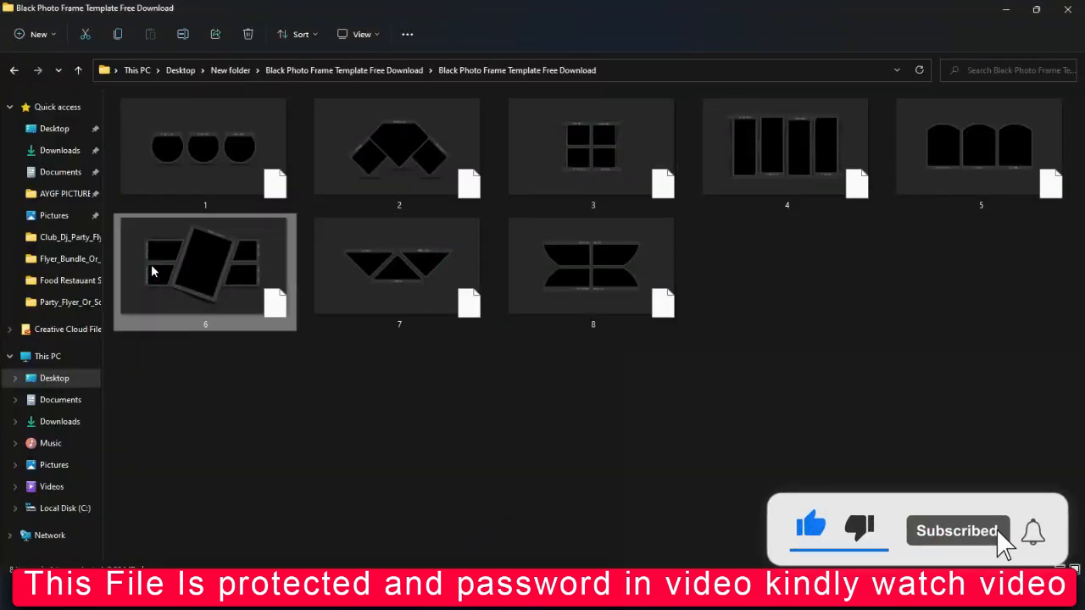
Open template 6 from the Black Photo Frame Template folder in Photoshop.
double_click(153, 271)
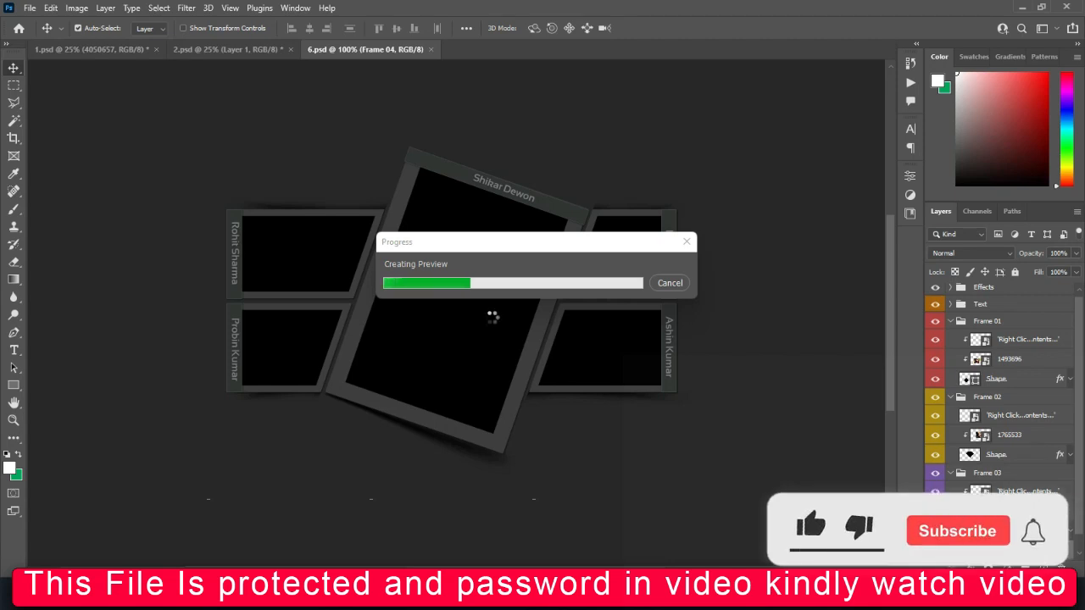
Place portrait 1493695 and clip it into the large tilted centre frame.
click(498, 591)
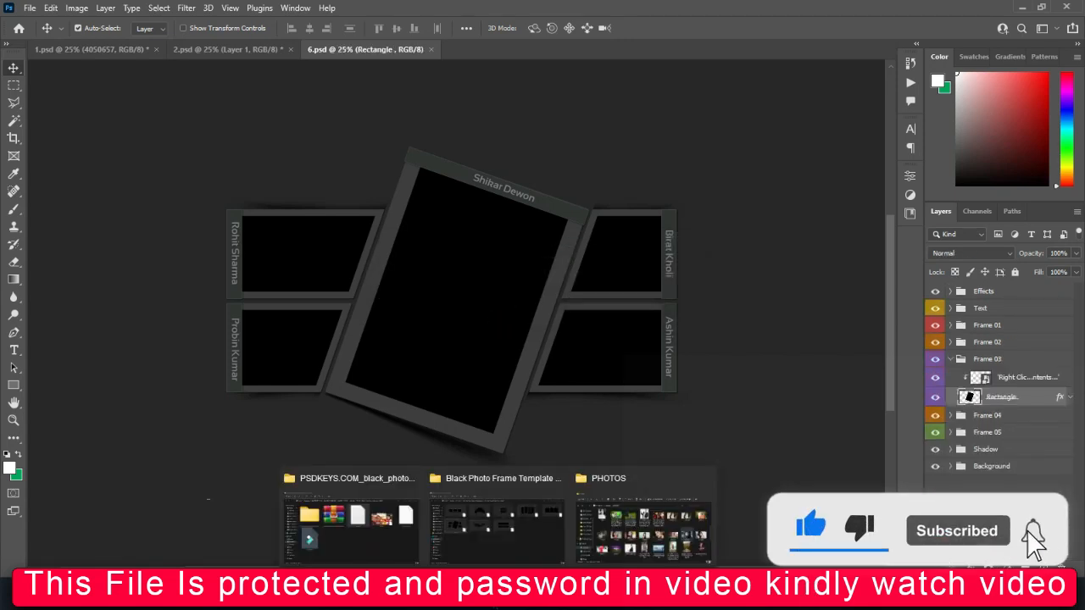
click(601, 555)
click(950, 381)
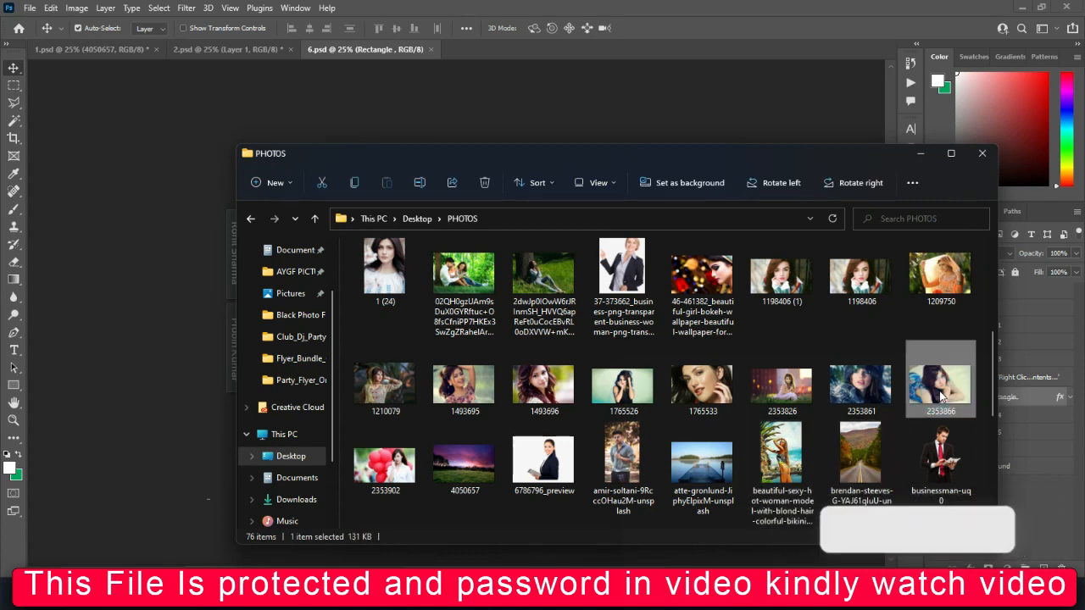
click(471, 392)
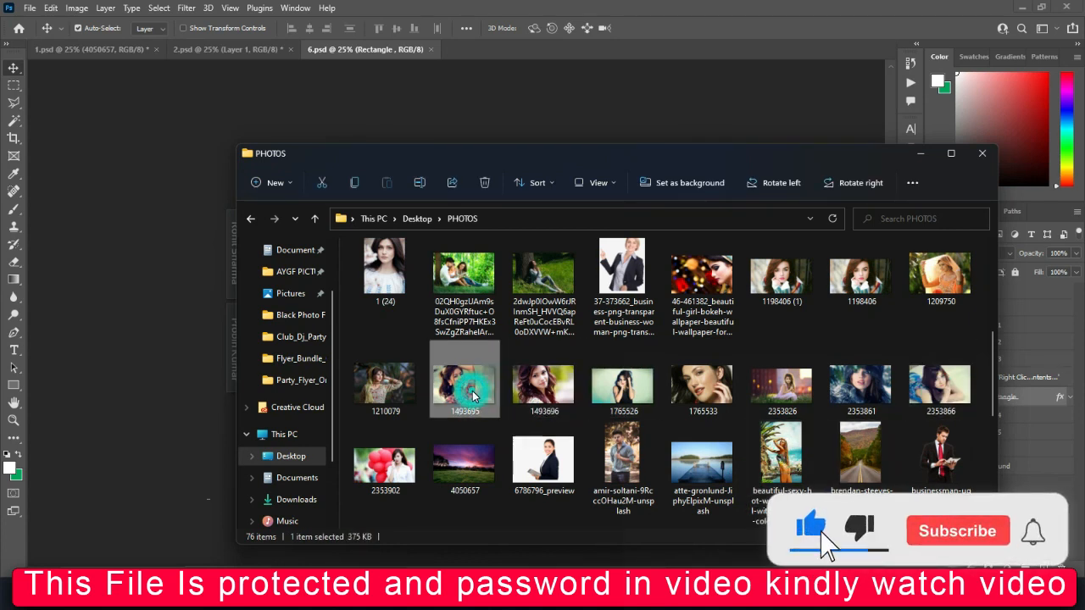
drag(473, 395, 422, 345)
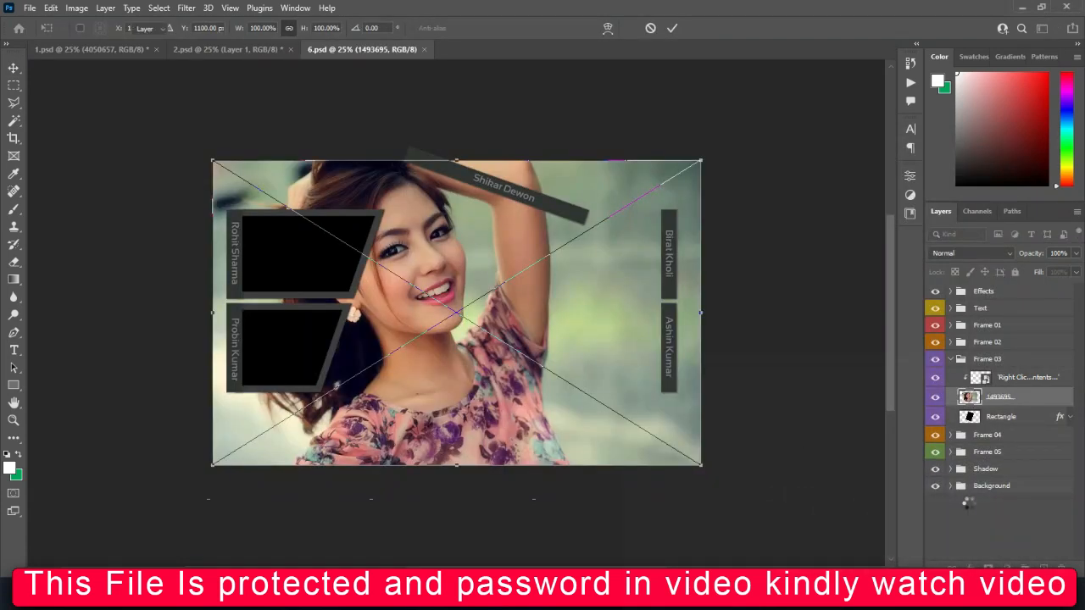
key(Return)
alt+click(1000, 386)
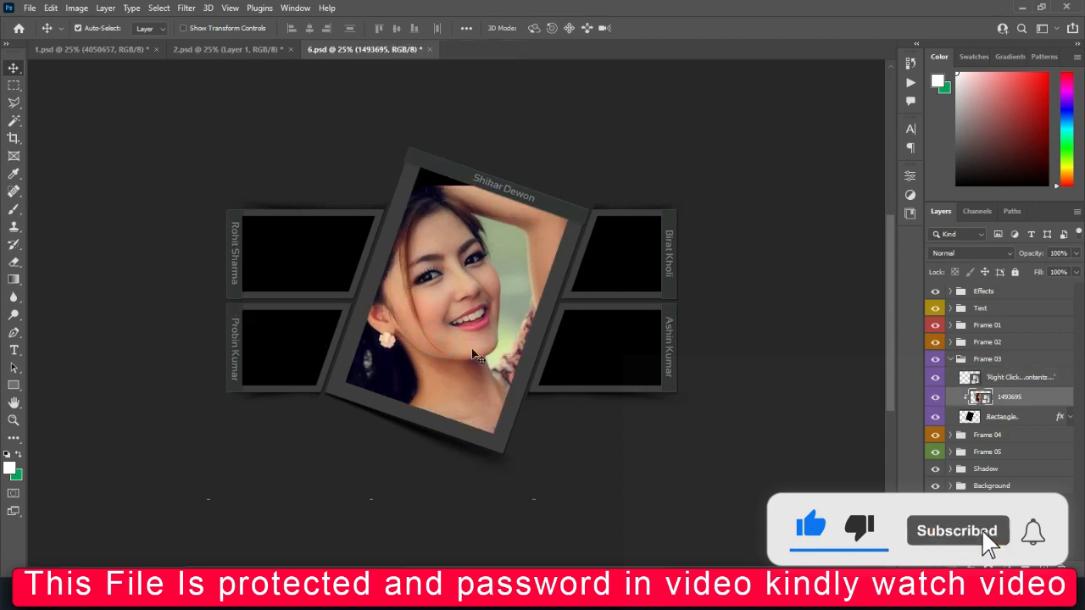
Place another copy of portrait 1493695 above Frame 01's placeholder for the upper-left frame.
click(309, 264)
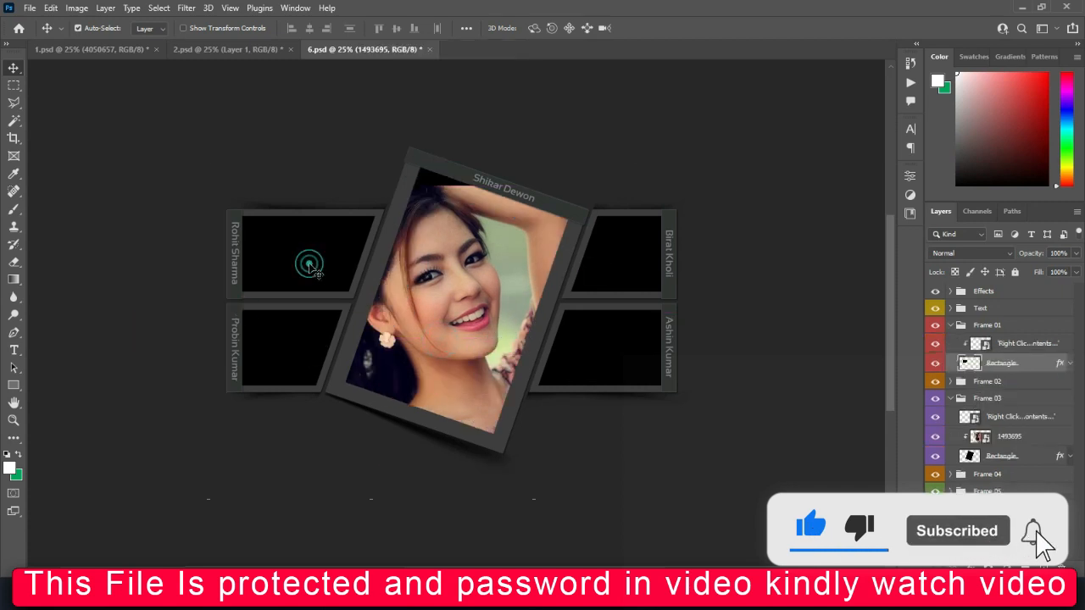
click(1011, 339)
mouse_move(503, 598)
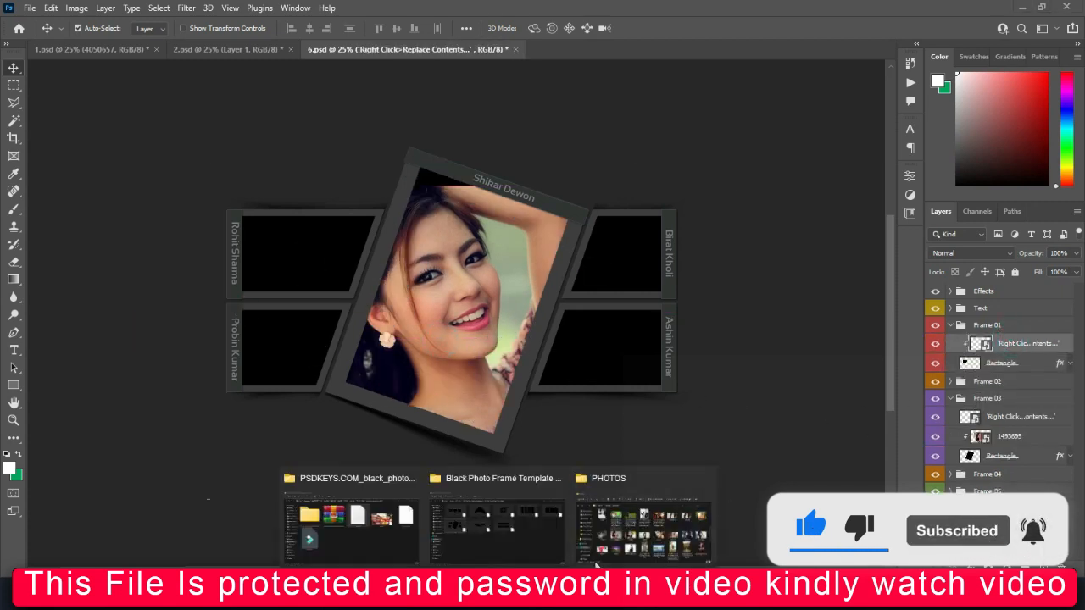
click(623, 521)
click(760, 387)
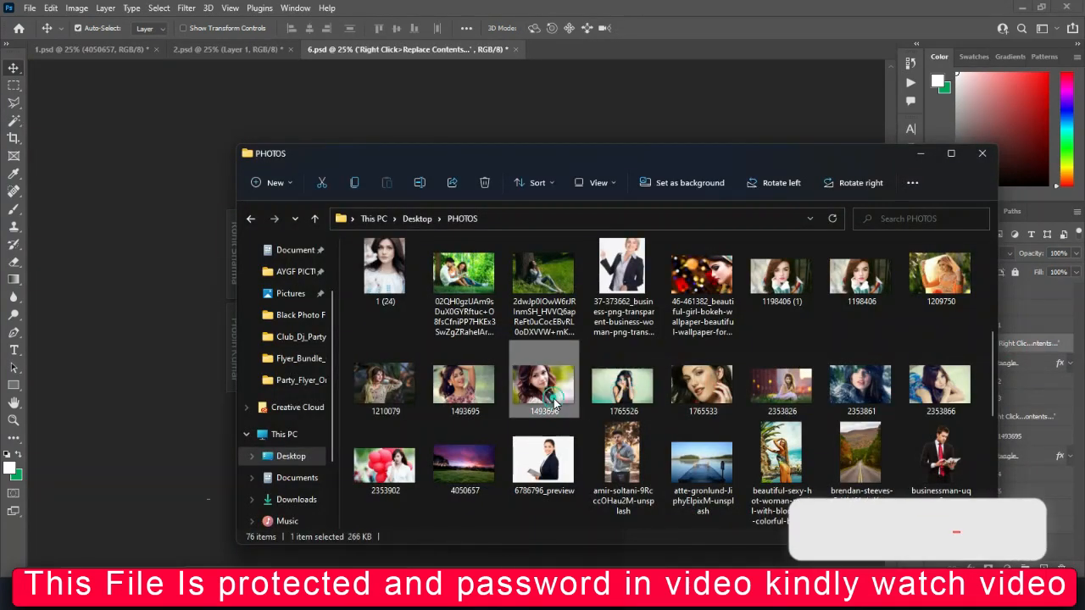
click(462, 392)
click(158, 371)
drag(158, 367, 279, 356)
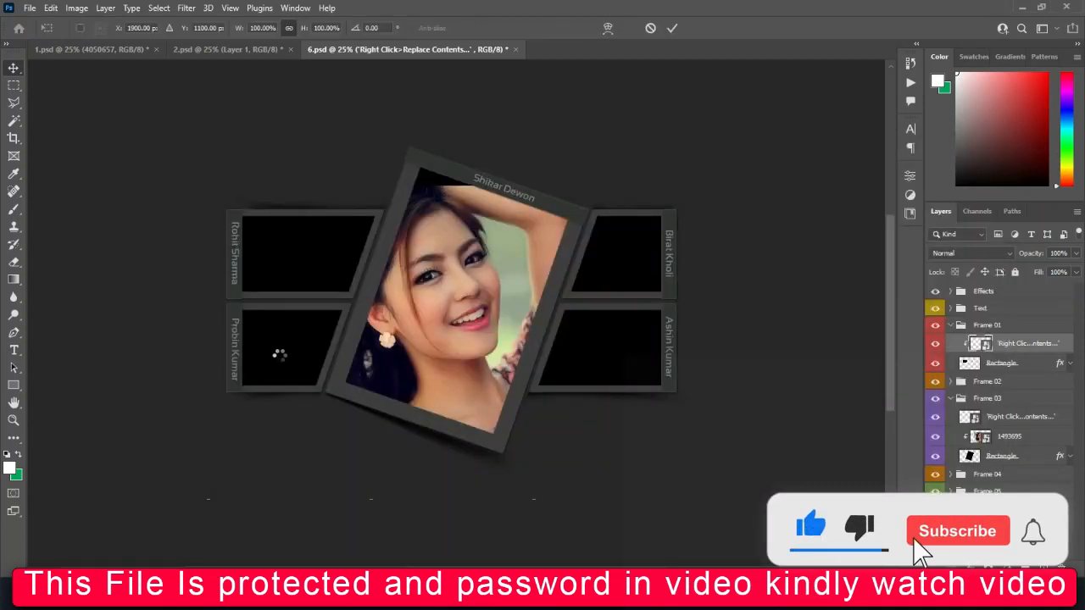
key(Return)
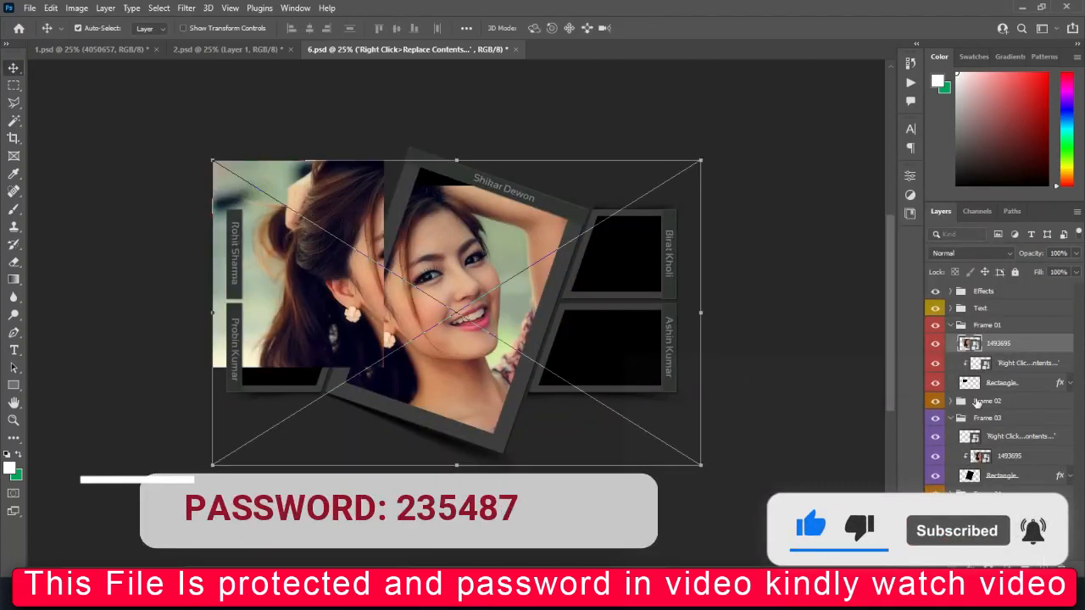
Clip the copy into the upper-left frame and shrink it to about 38%.
drag(1000, 345, 999, 372)
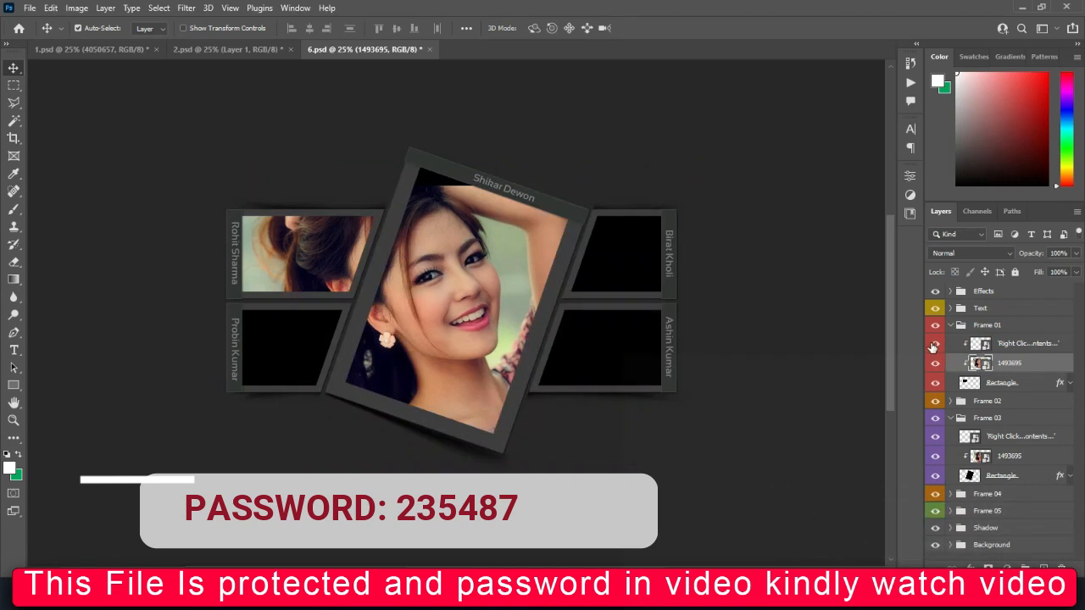
drag(330, 278, 315, 278)
key(ctrl+t)
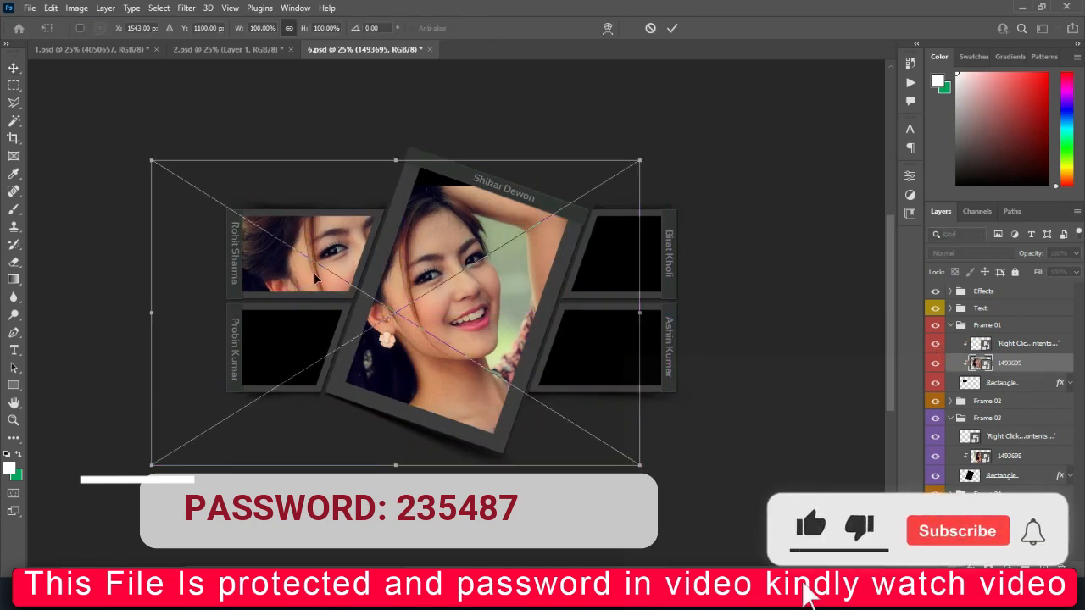
drag(636, 314, 484, 313)
drag(315, 428, 320, 332)
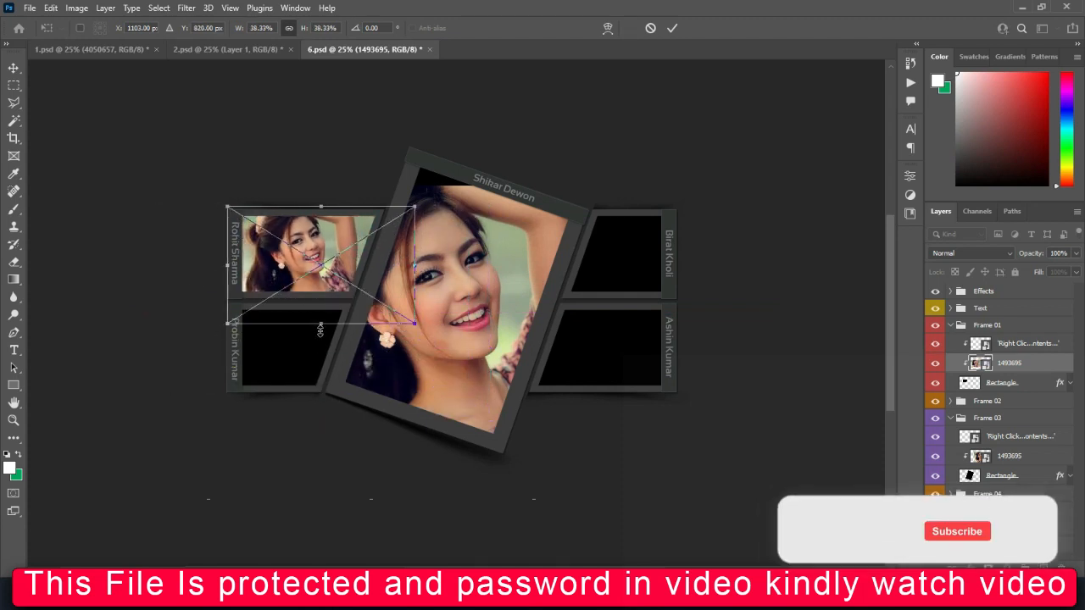
key(Return)
click(286, 360)
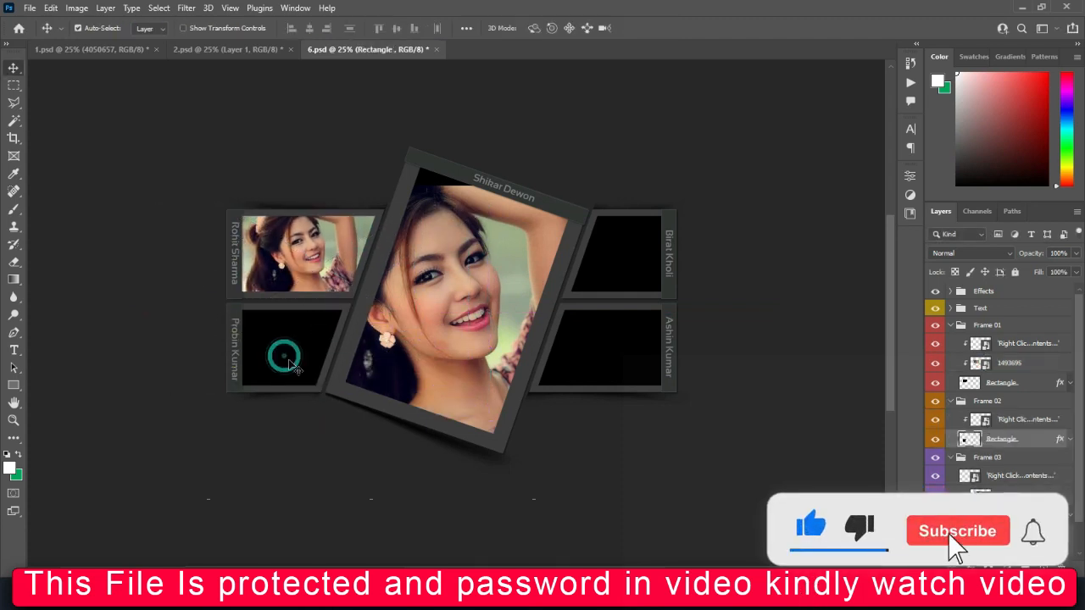
Place portrait 1493696 above Frame 02's placeholder and clip it into the lower-left frame.
click(990, 418)
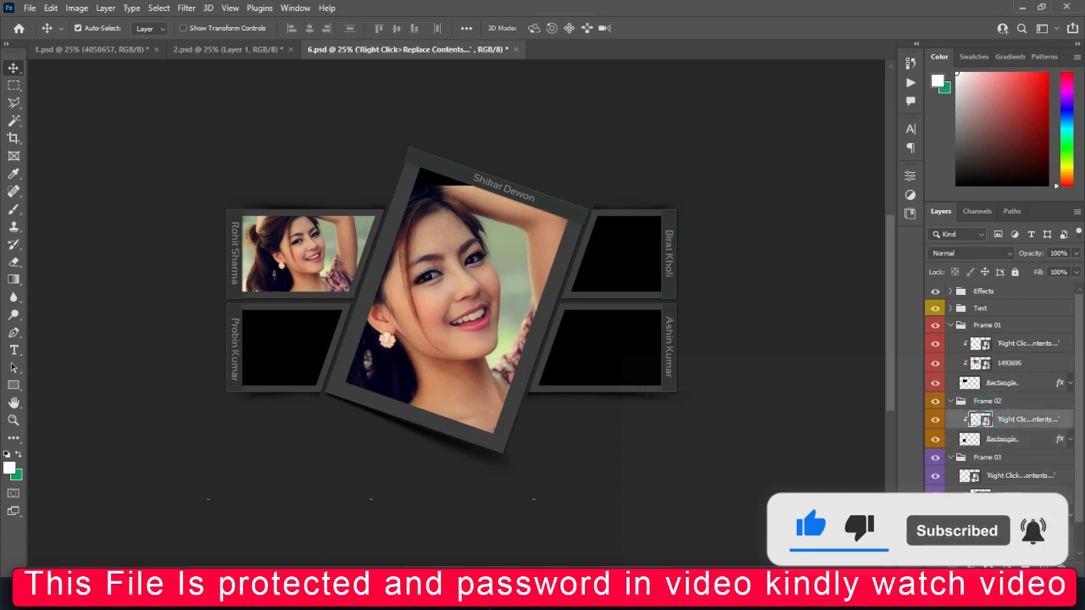
mouse_move(398, 549)
click(707, 516)
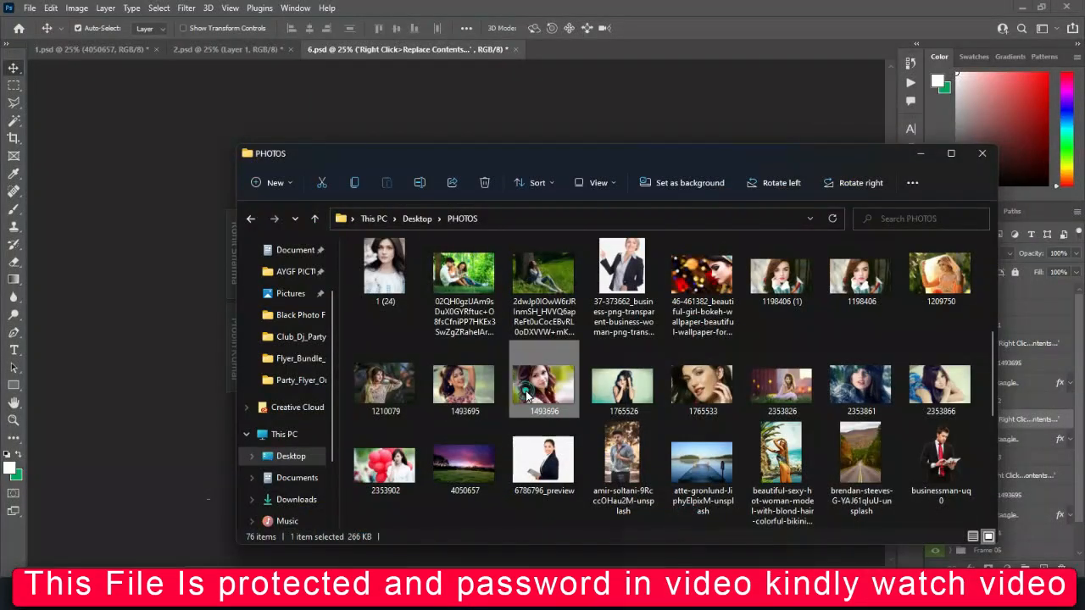
drag(545, 402, 194, 428)
drag(414, 359, 289, 382)
key(Return)
drag(1006, 422, 1002, 446)
drag(292, 341, 288, 370)
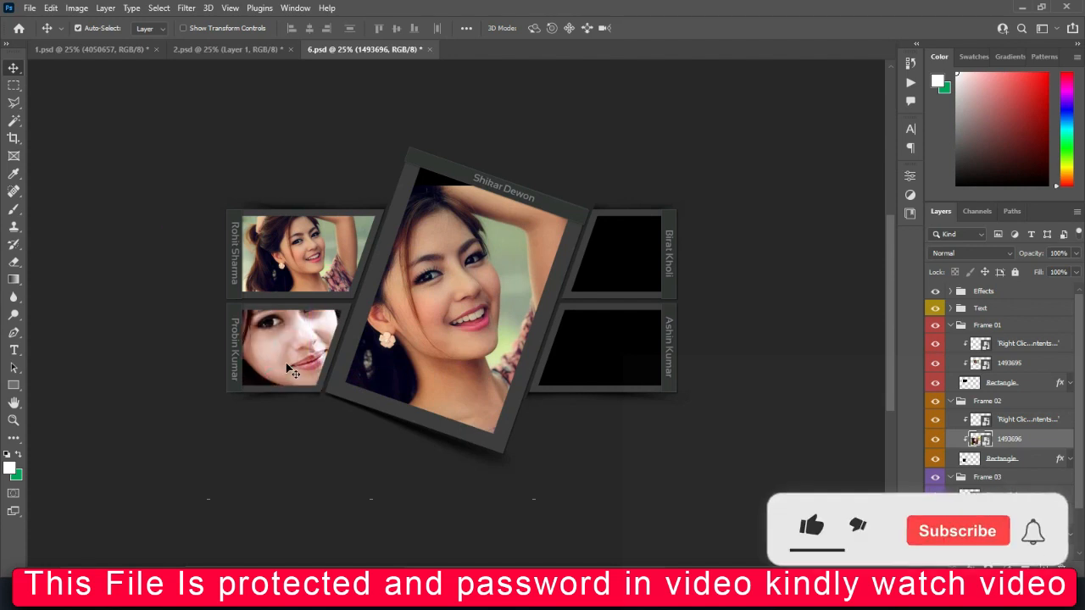
Shrink the lower-left portrait to fit and nudge it slightly down.
key(ctrl+t)
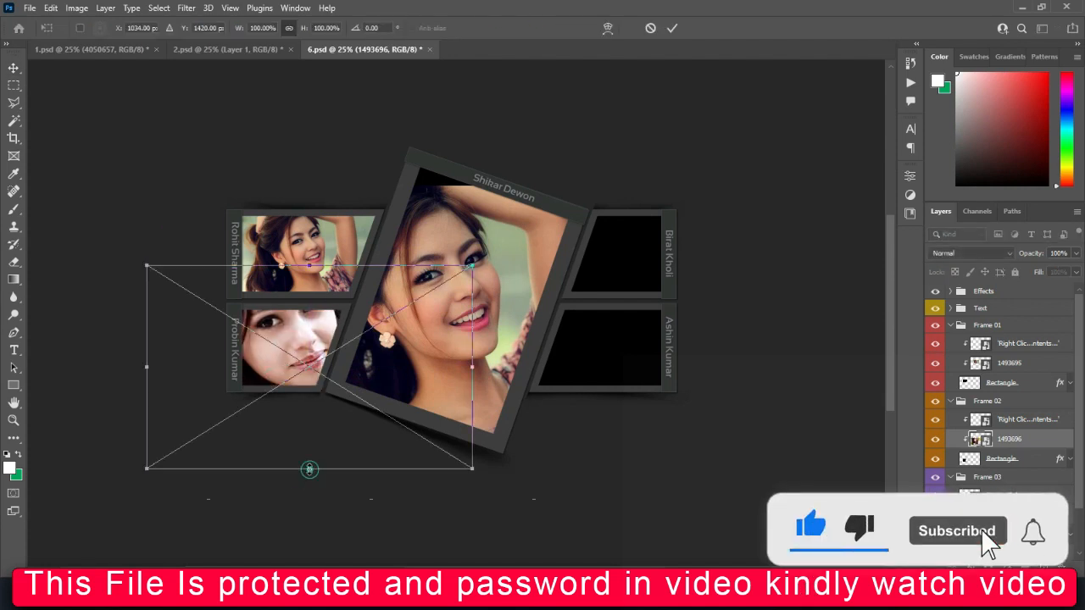
drag(308, 467, 303, 416)
key(Return)
key(shift+Down)
key(shift+Down)
key(shift+Down)
key(shift+Down)
key(shift+Down)
key(shift+Down)
key(shift+Down)
key(shift+Down)
key(shift+Down)
key(shift+Down)
key(shift+Down)
key(shift+Down)
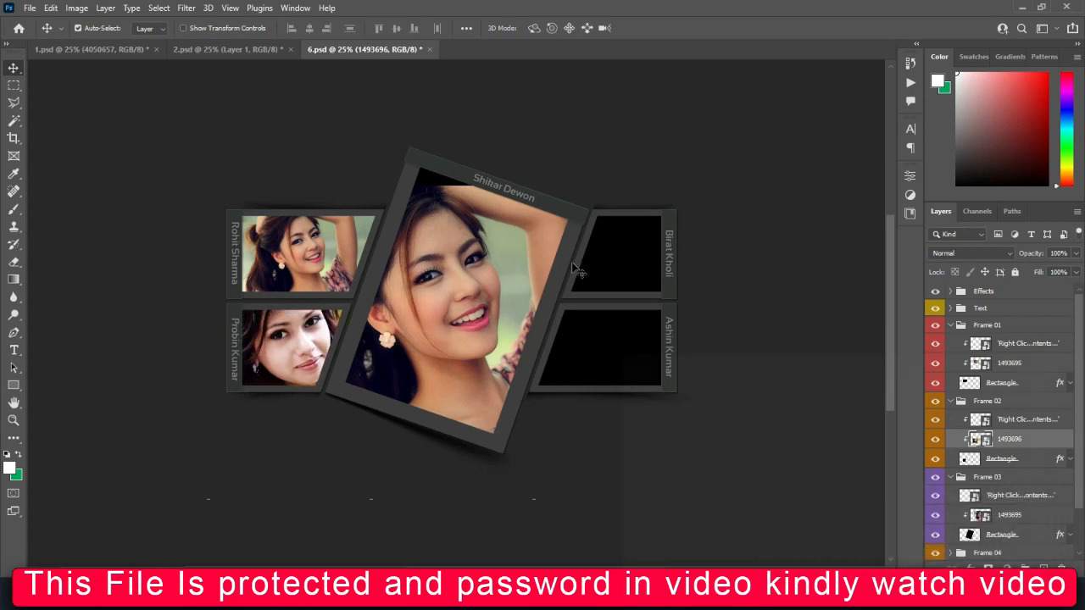
Place photo 1198406 (1) and clip it into the upper-right frame with Ctrl+Alt+G.
click(606, 263)
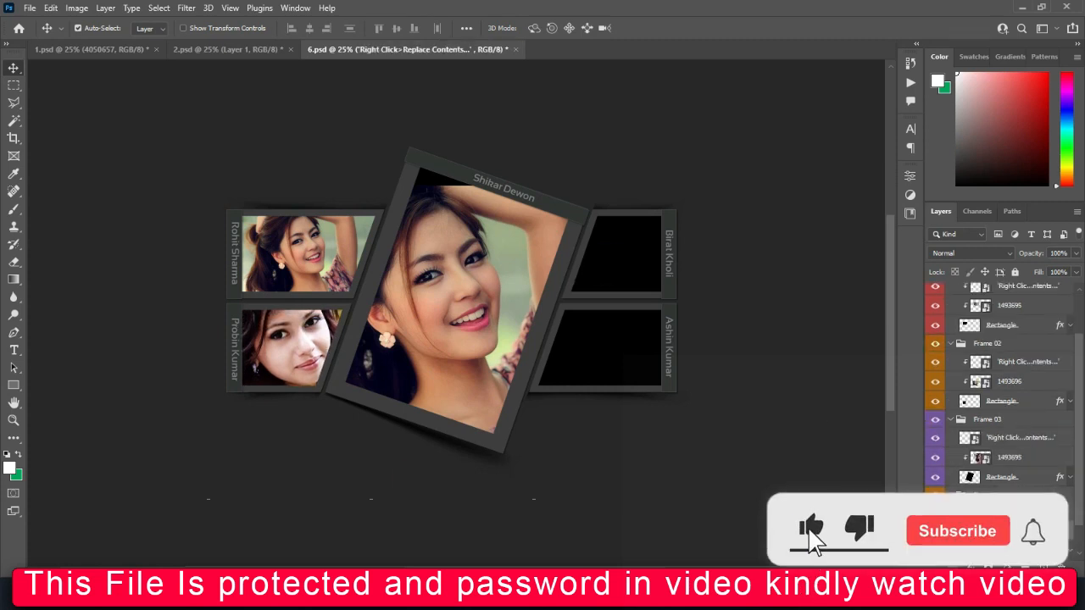
mouse_move(500, 594)
click(630, 528)
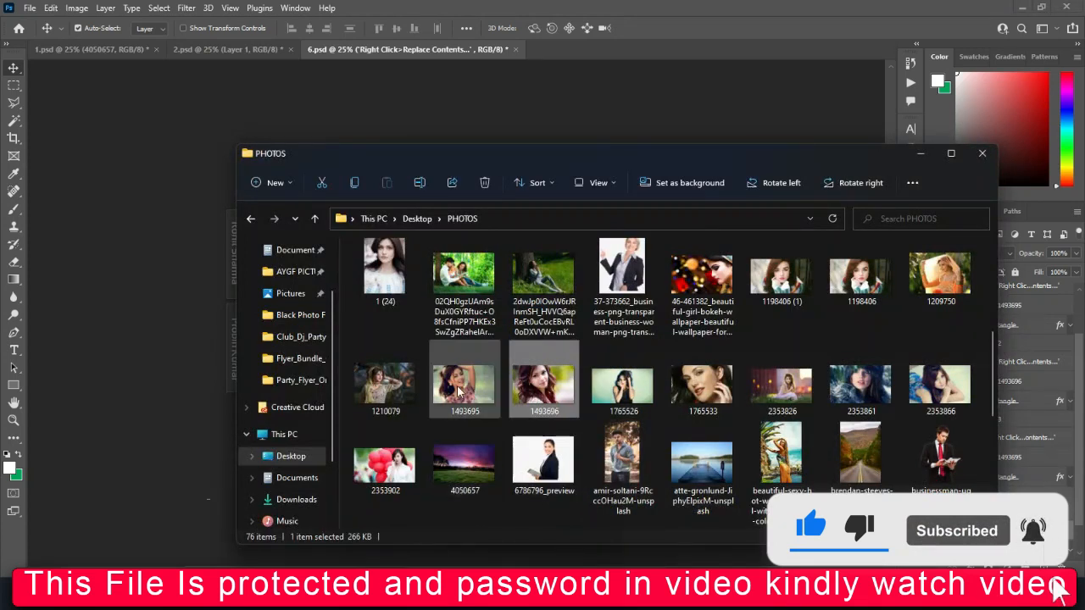
drag(779, 278, 175, 287)
drag(479, 294, 620, 288)
key(Return)
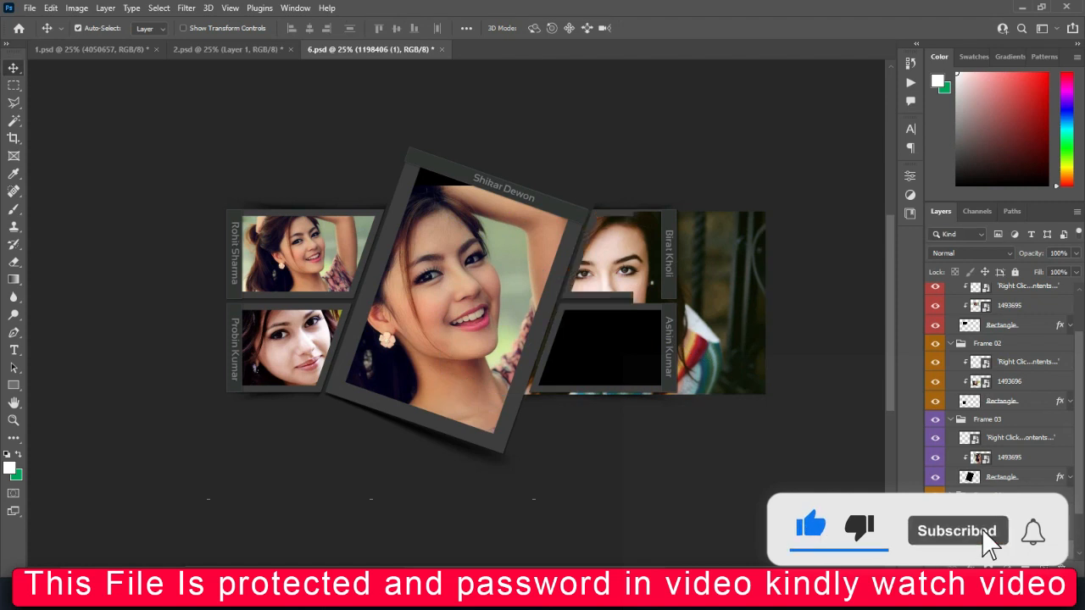
key(ctrl+alt+g)
Scale the upper-right portrait to about 84% and reposition it to show the face.
drag(621, 259, 641, 265)
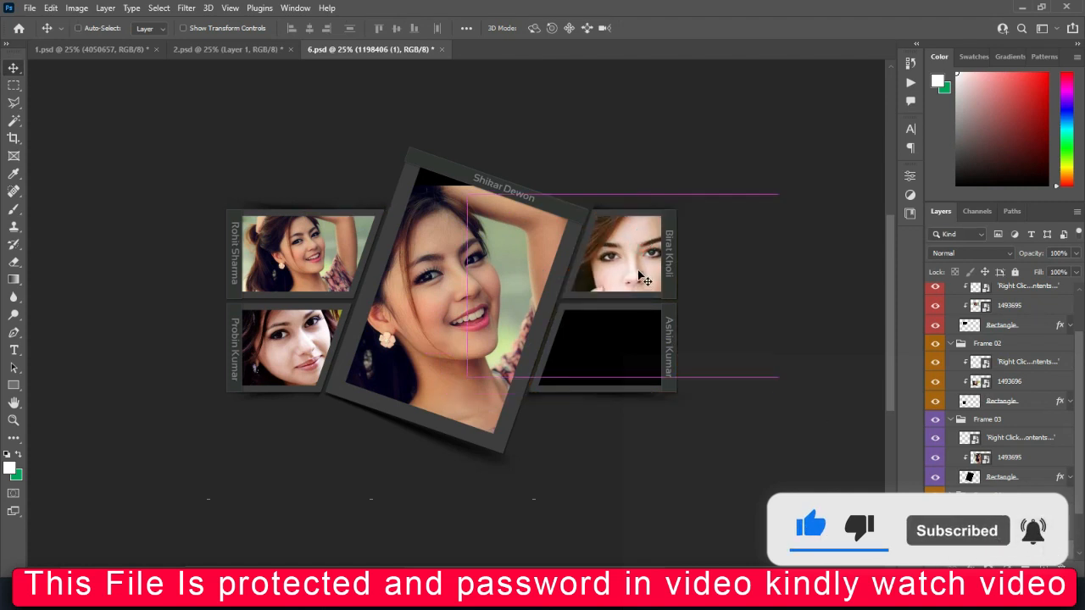
key(ctrl+t)
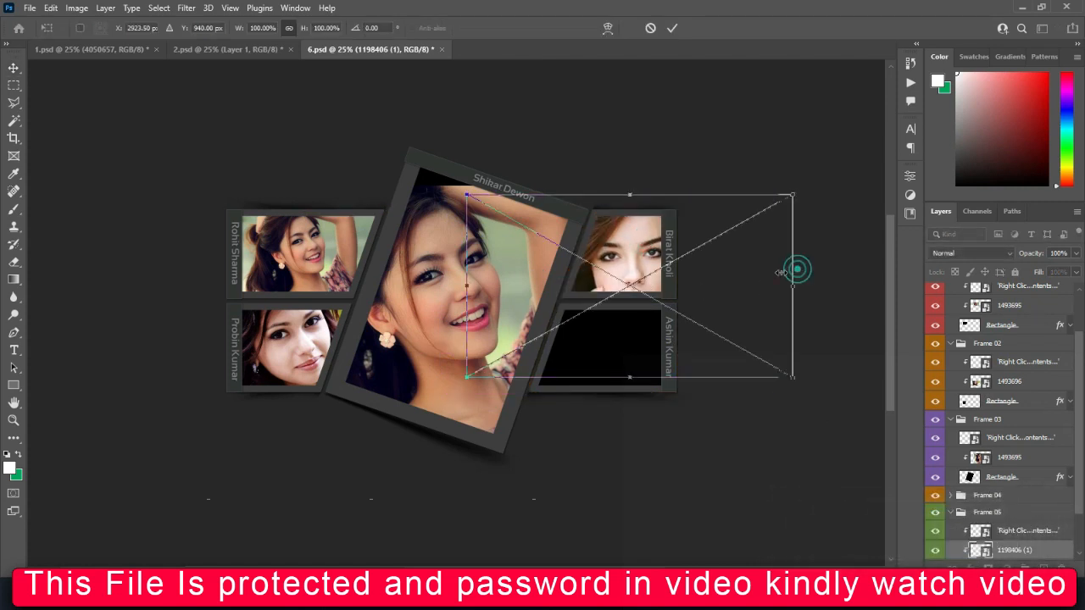
drag(795, 269, 746, 274)
drag(680, 305, 692, 287)
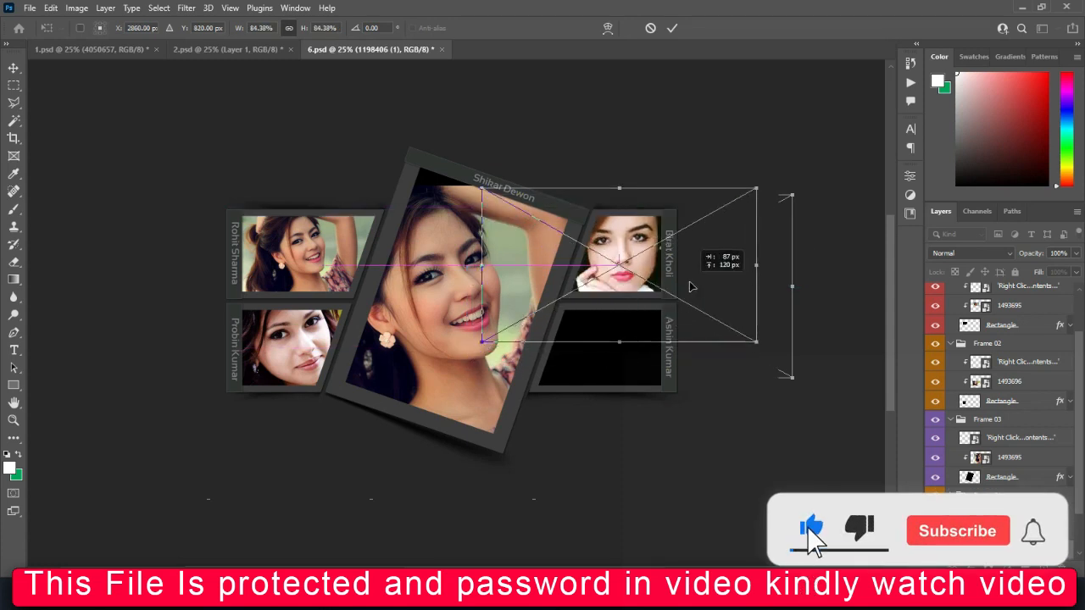
click(652, 359)
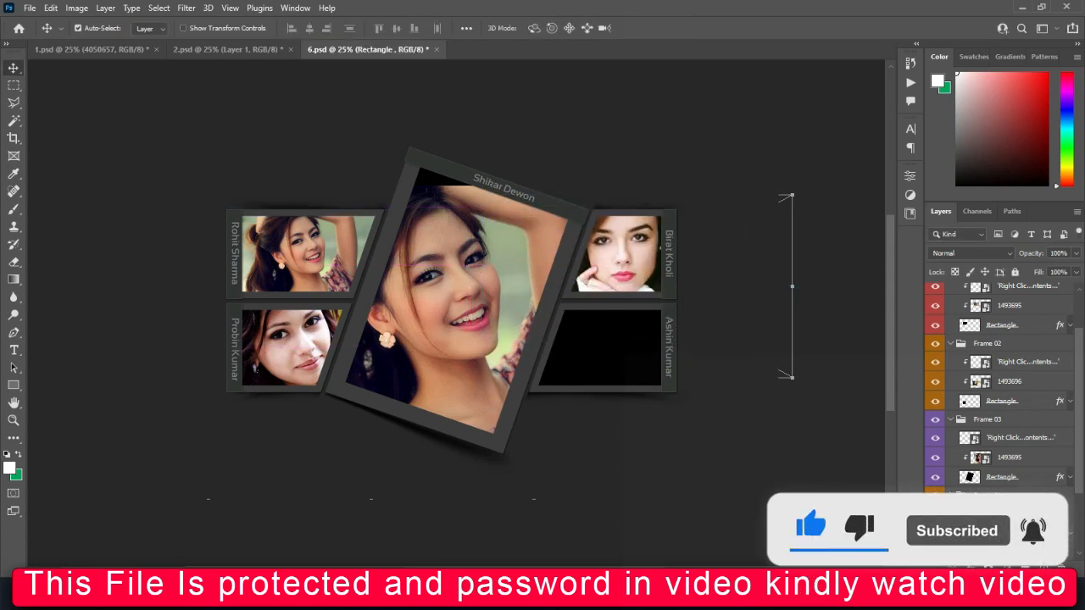
Place the blond-woman beach photo, enlarge it over the lower-right Ashin Kumar frame and clip it.
mouse_move(497, 595)
click(616, 532)
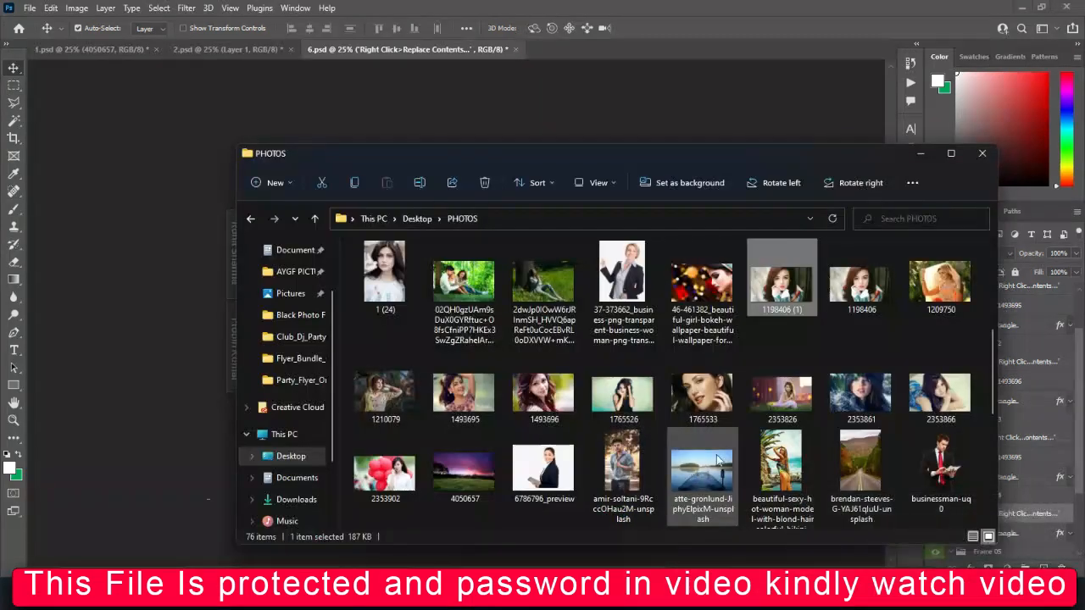
click(786, 475)
drag(787, 475, 174, 377)
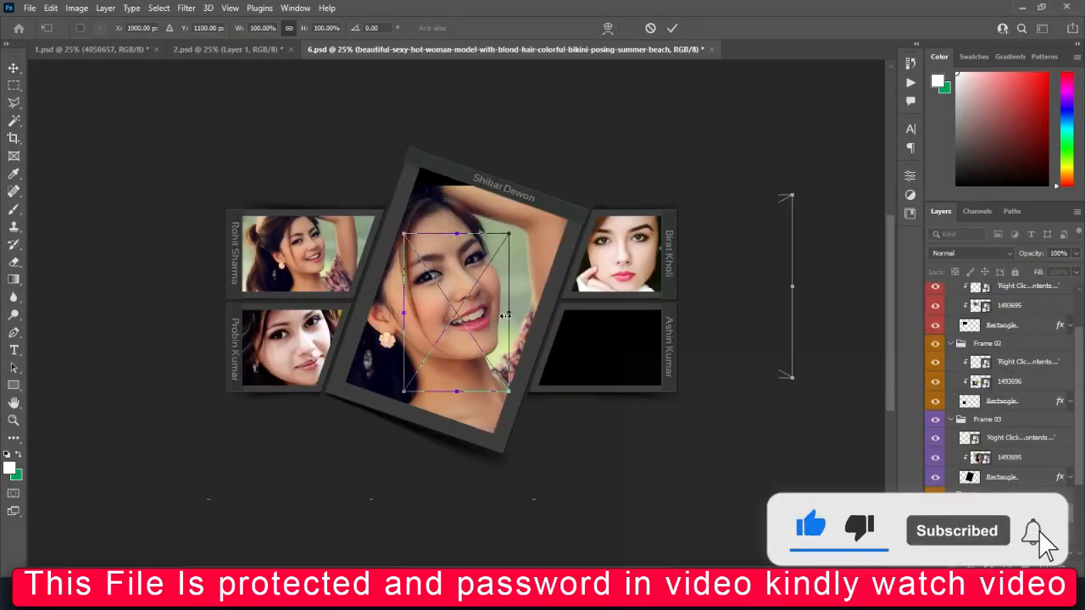
drag(506, 316, 650, 356)
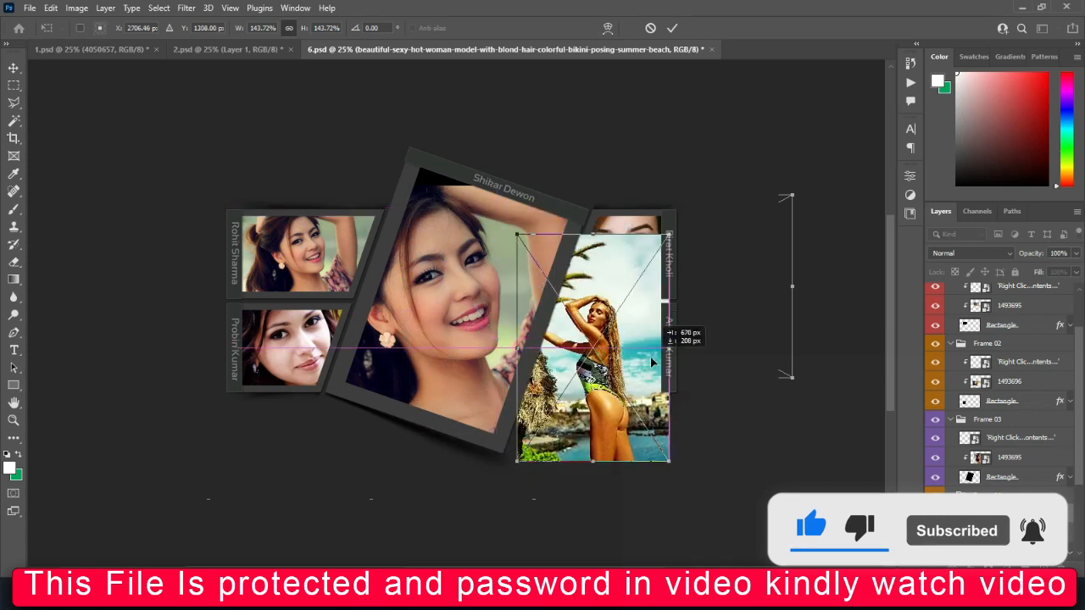
key(Return)
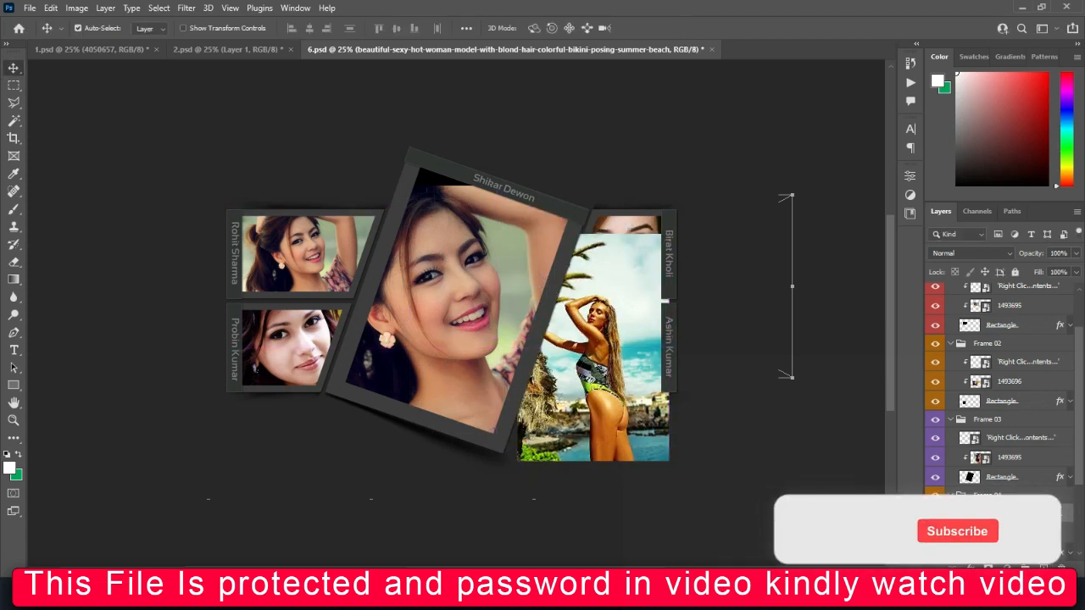
key(ctrl+alt+g)
drag(614, 363, 624, 363)
scroll(939, 509, down, 4)
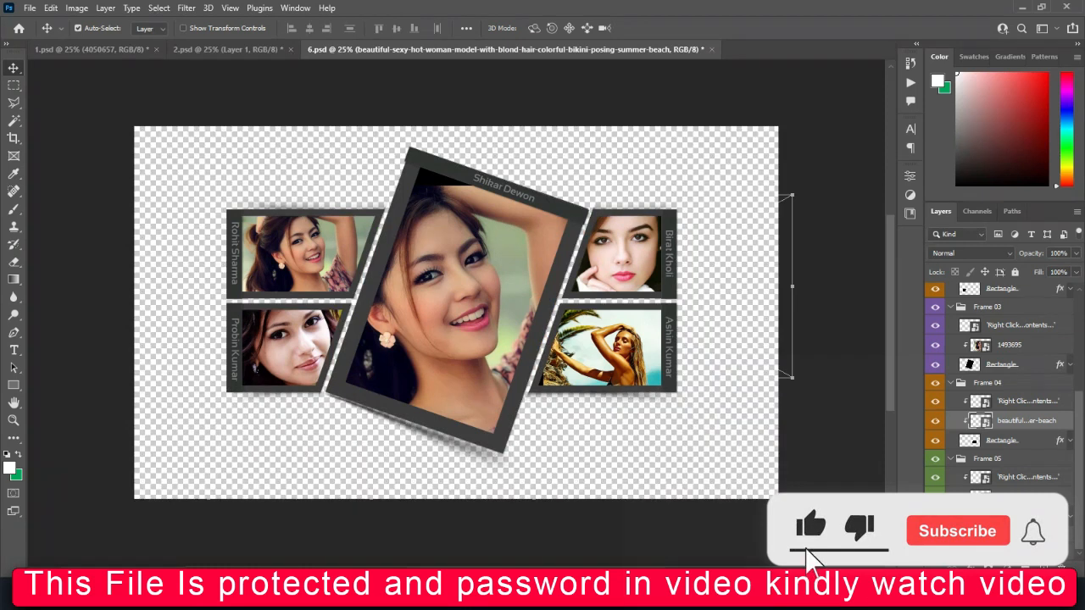
Fill the background group's Layer 1 with black #000000, then hide it.
click(935, 535)
click(1008, 536)
click(1043, 568)
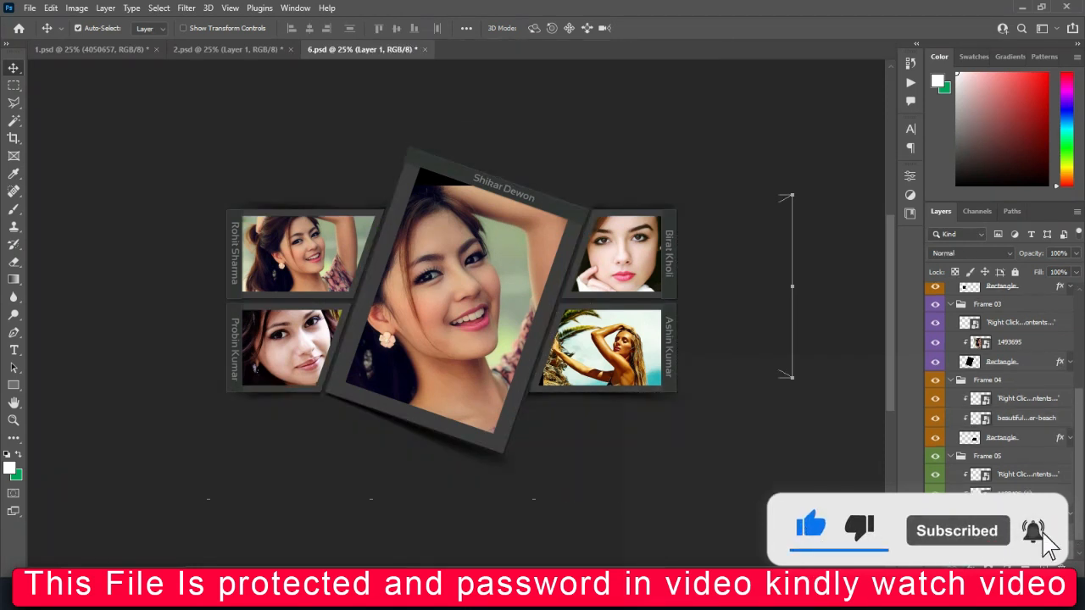
click(10, 468)
text(000000)
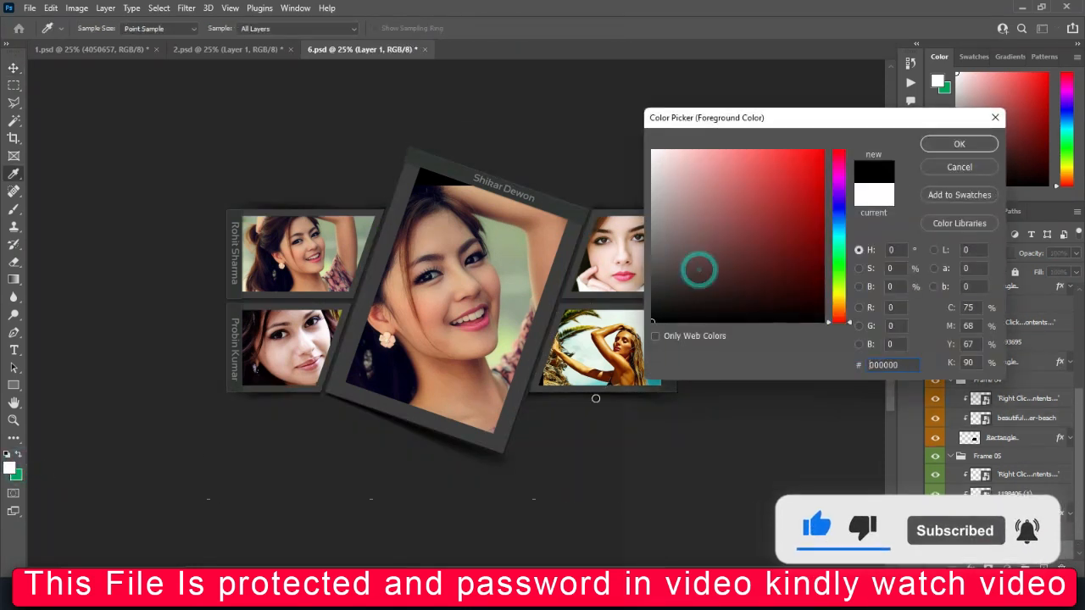
click(961, 140)
key(alt+BackSpace)
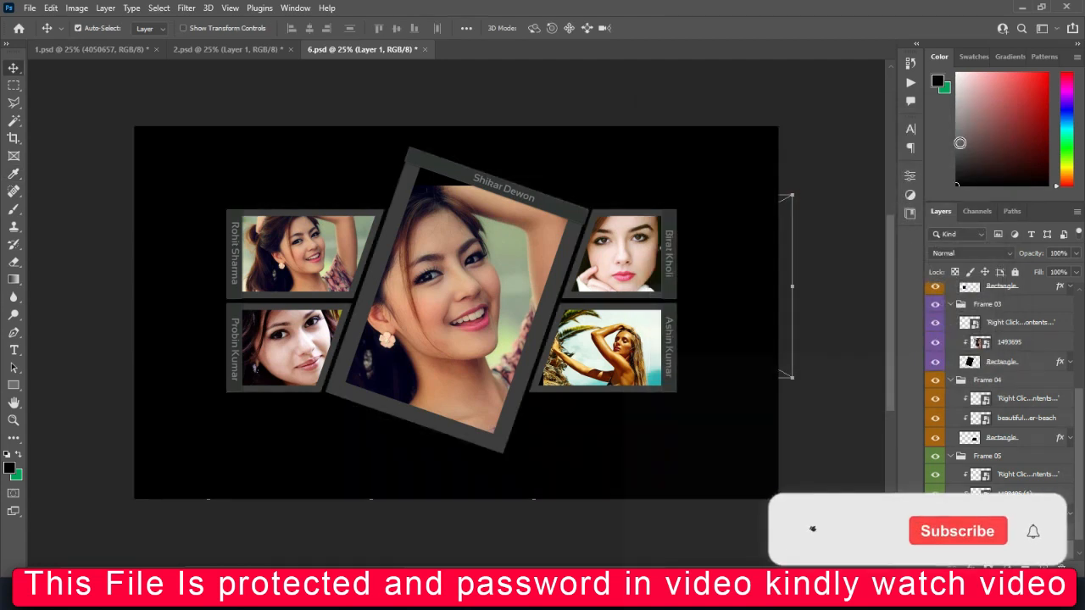
click(935, 534)
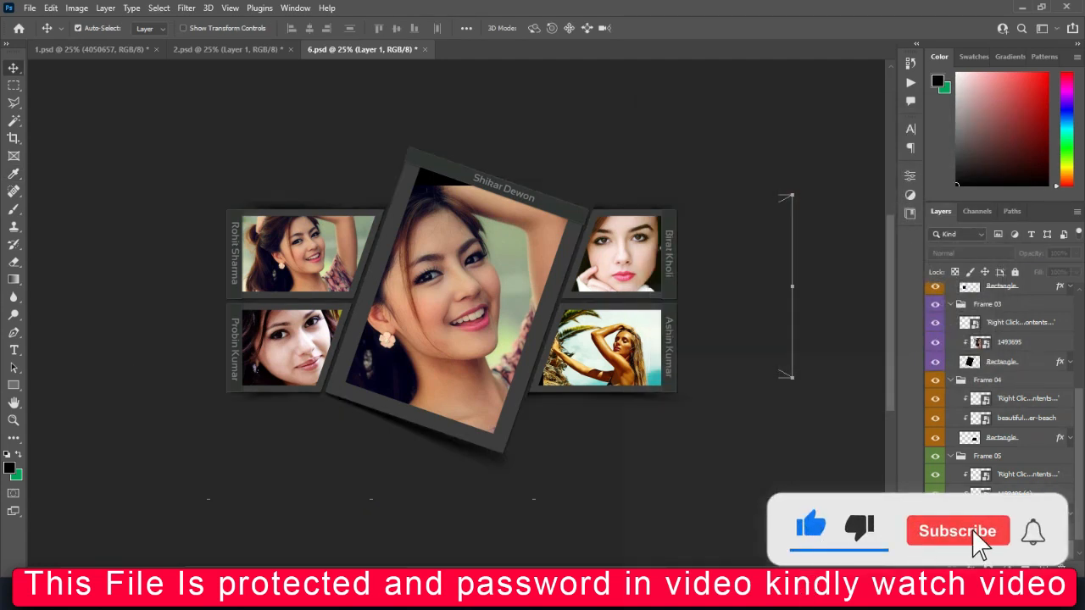
Place the lake-and-pier photo as the backdrop behind all five frames, at about 54.78%.
mouse_move(527, 597)
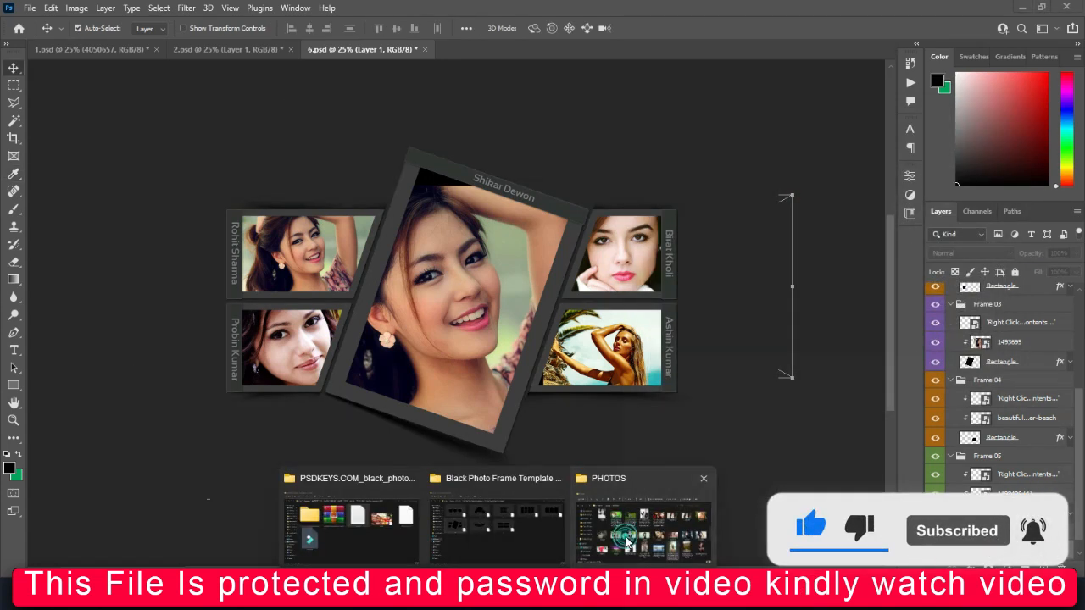
click(625, 540)
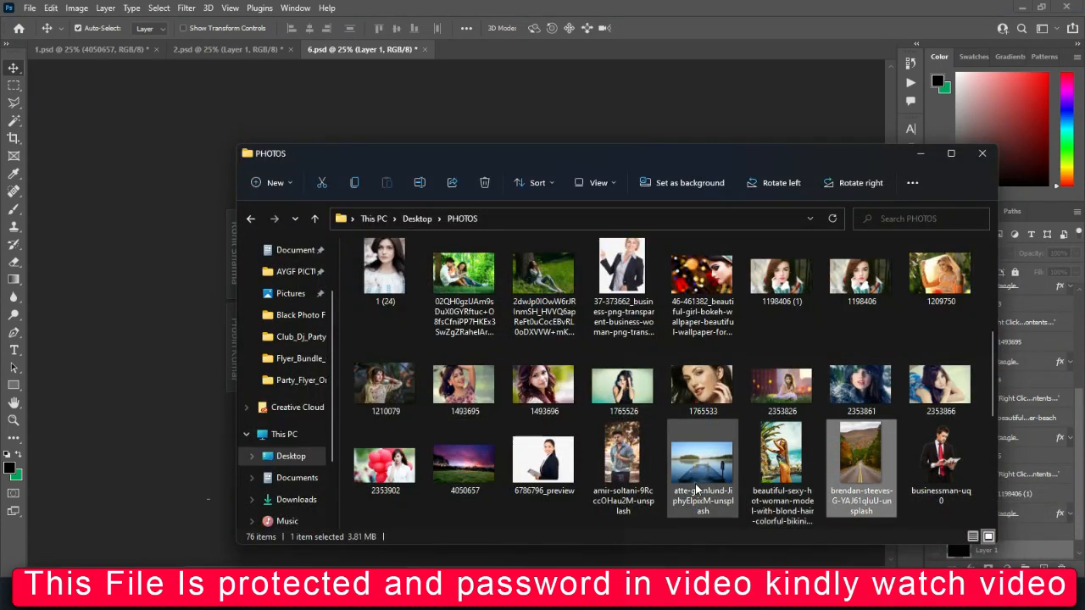
click(710, 462)
drag(710, 462, 130, 351)
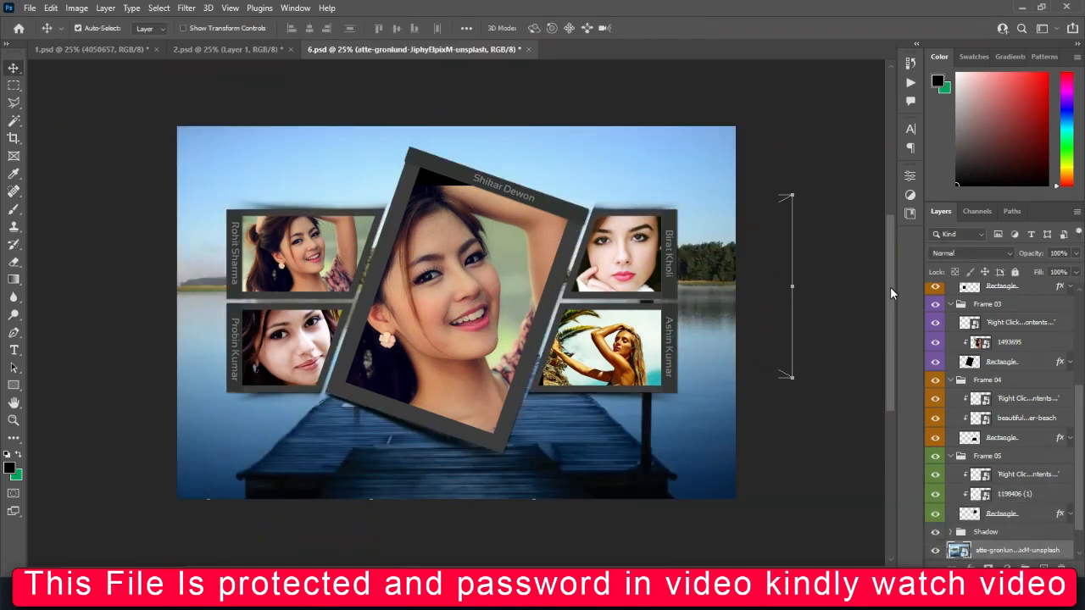
key(Return)
Select the template files and confirm in Properties that they total 44.3 MB.
click(934, 552)
click(934, 552)
click(508, 549)
click(571, 284)
click(452, 295)
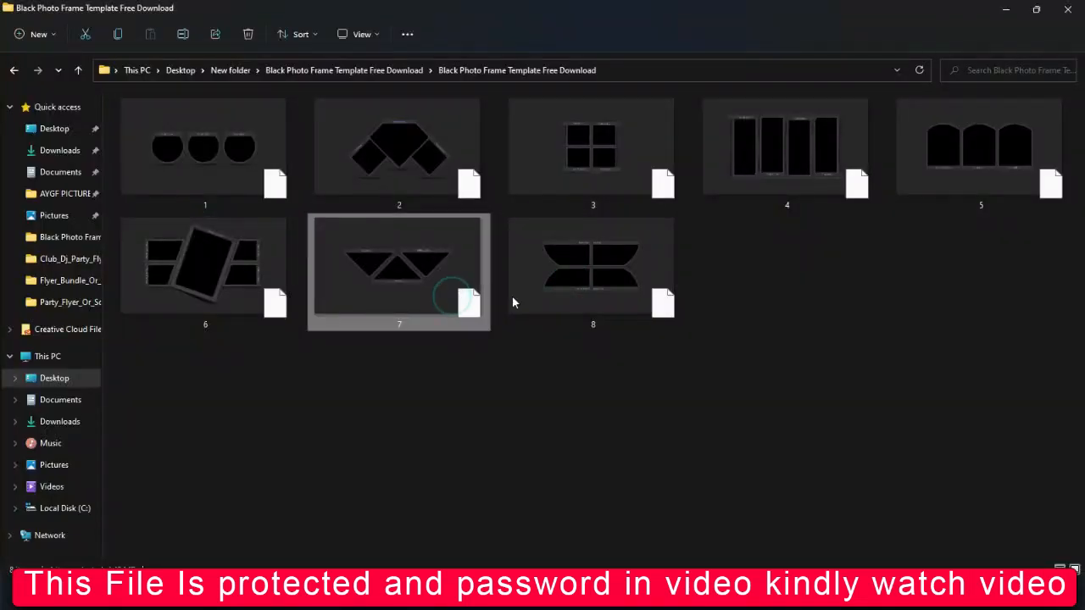
click(530, 286)
double_click(435, 277)
right_click(557, 276)
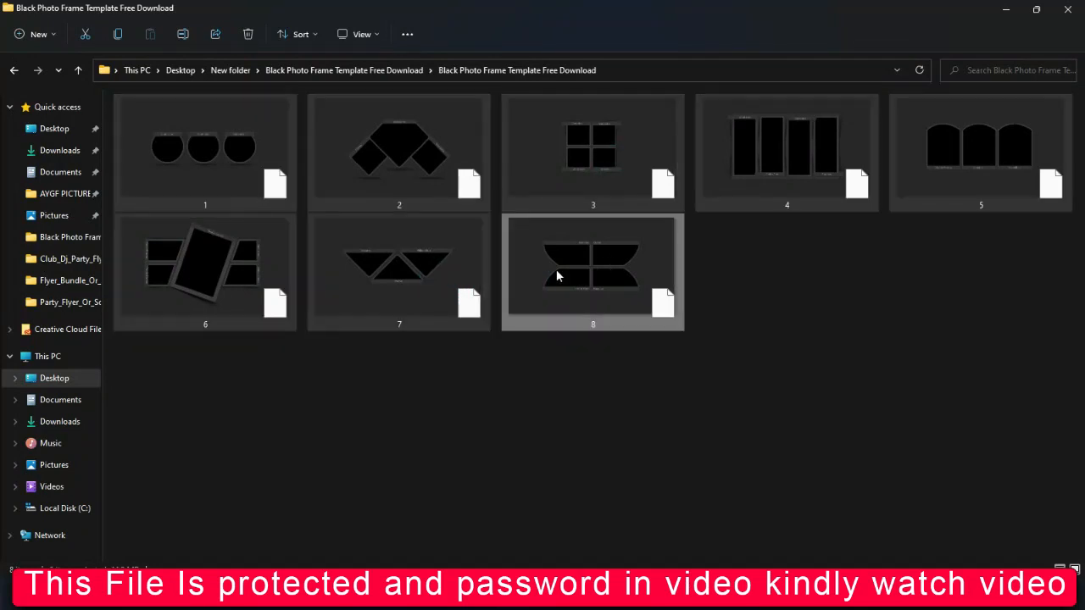
click(593, 381)
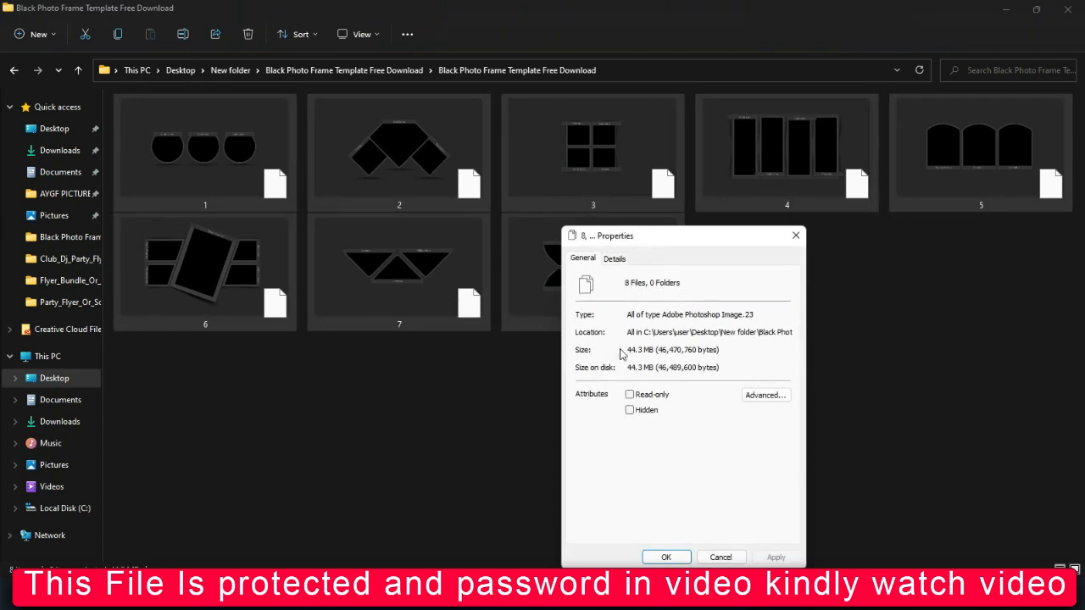
click(666, 557)
Deselect the files and go back up to the New folder on the Desktop.
click(559, 423)
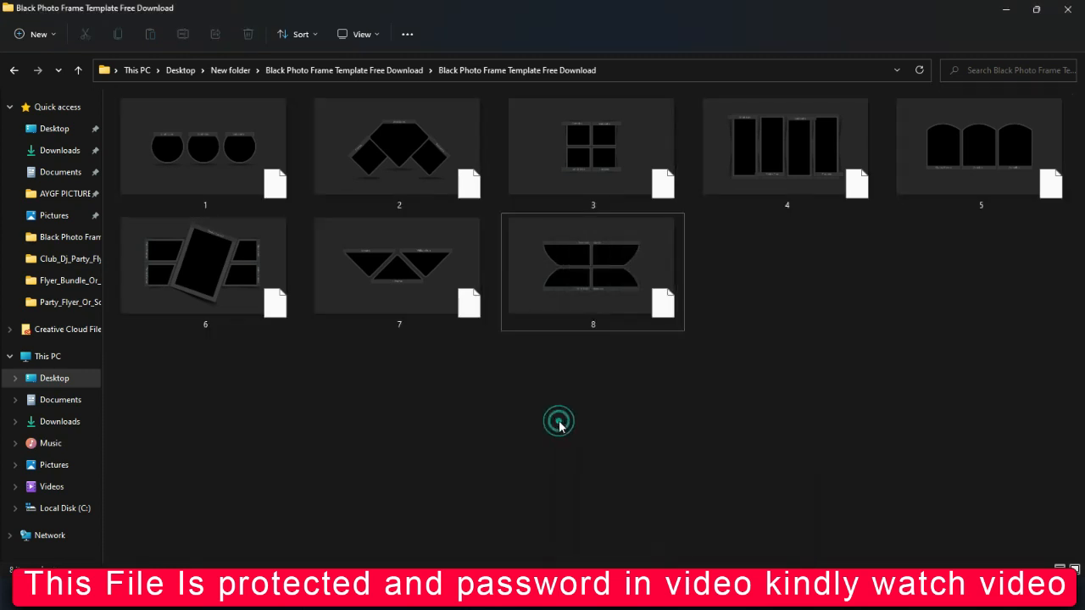
key(alt+Up)
key(alt+Up)
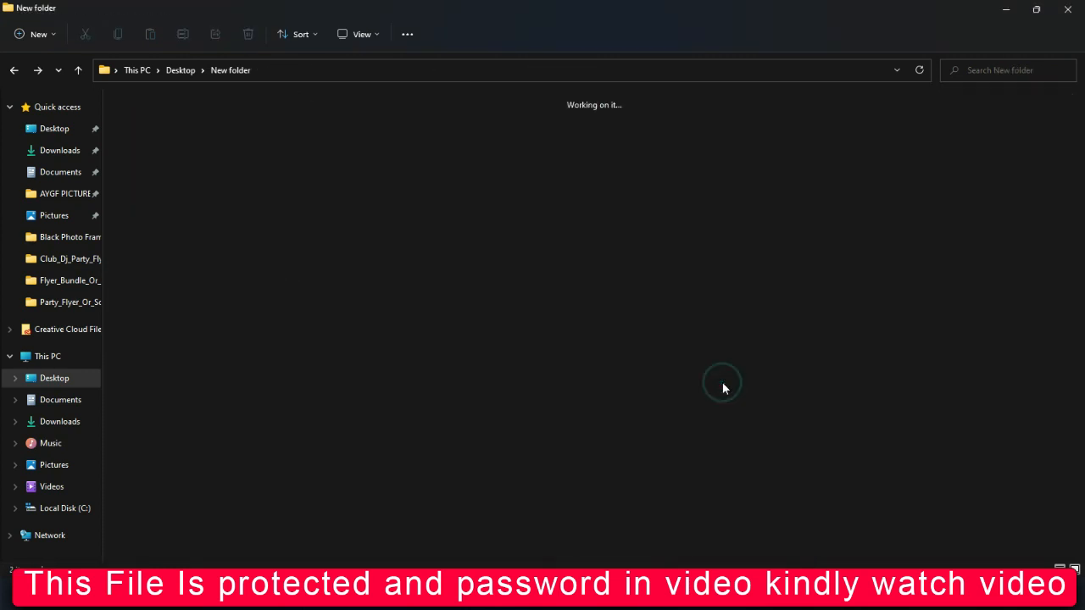
click(927, 593)
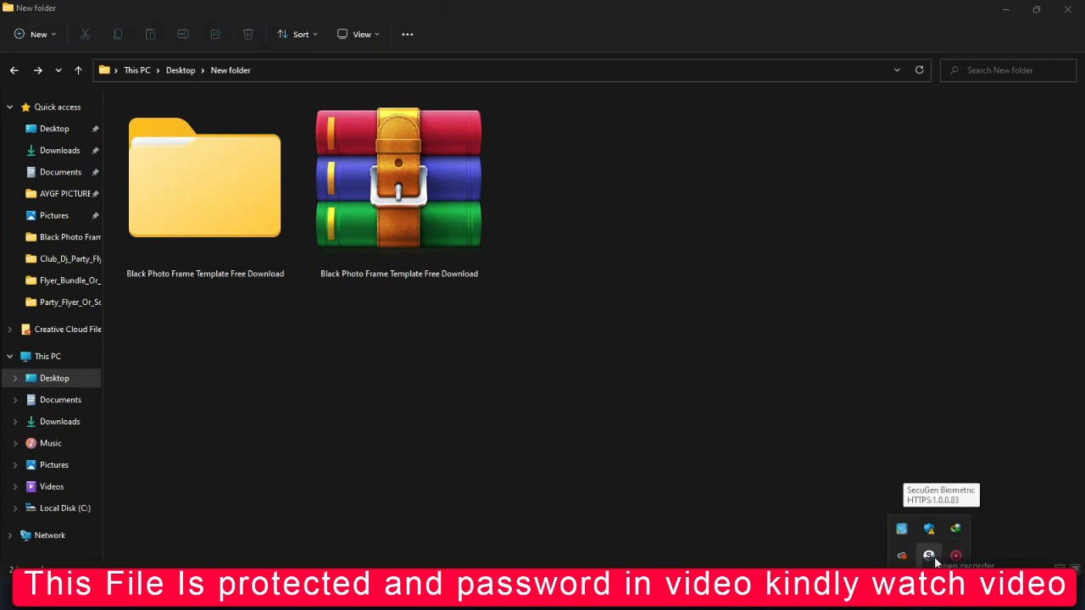